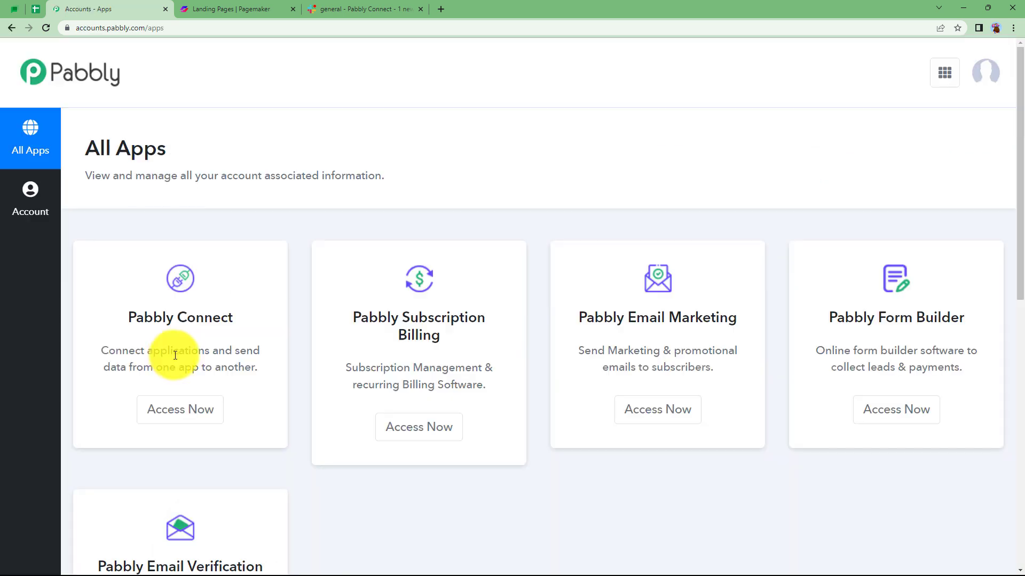
# Open Pabbly Connect from the list of all Pabbly apps.
pyautogui.scroll(-2, 210, 296)
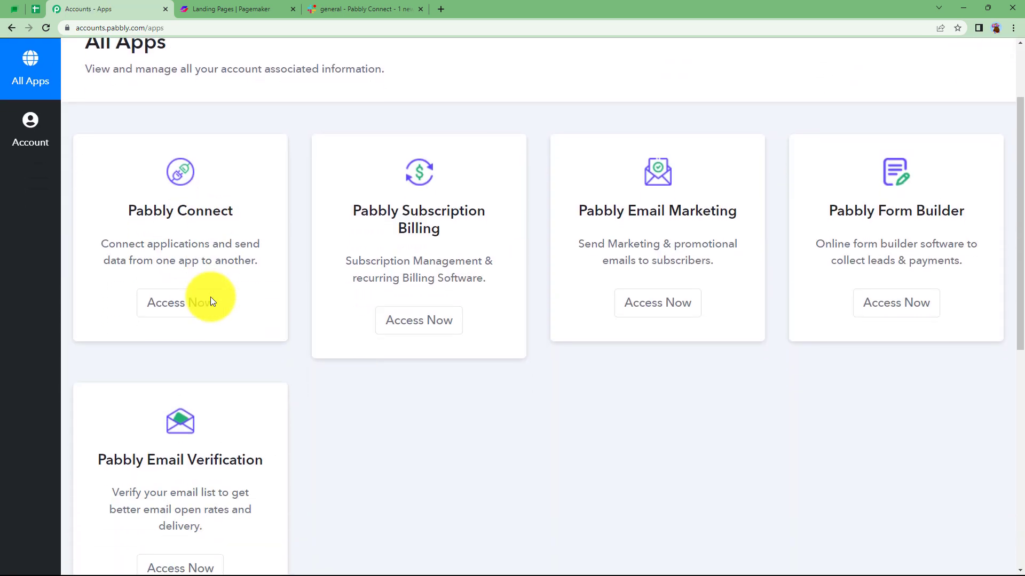
pyautogui.scroll(-2, 519, 346)
pyautogui.scroll(2, 391, 353)
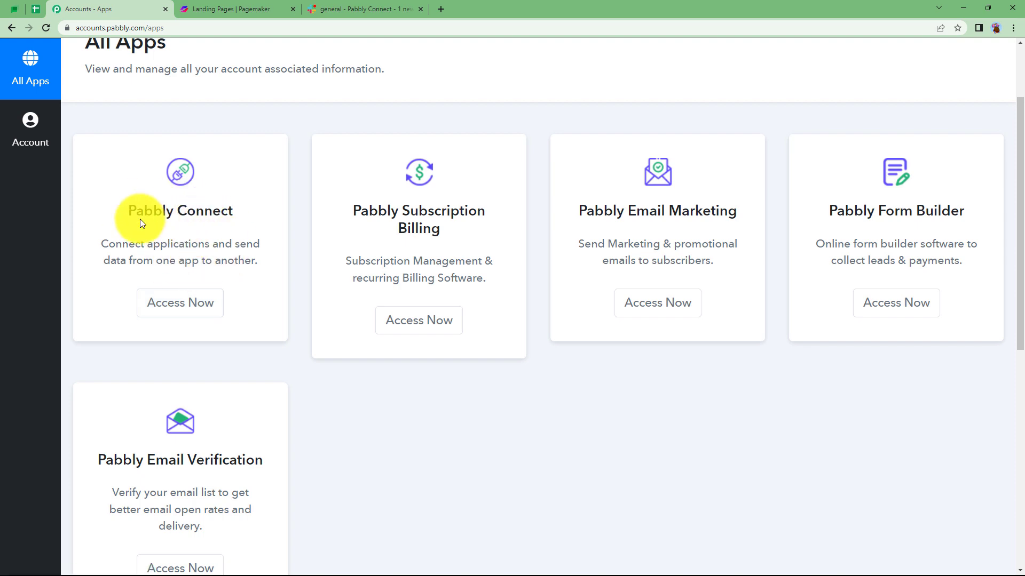
pyautogui.click(195, 308)
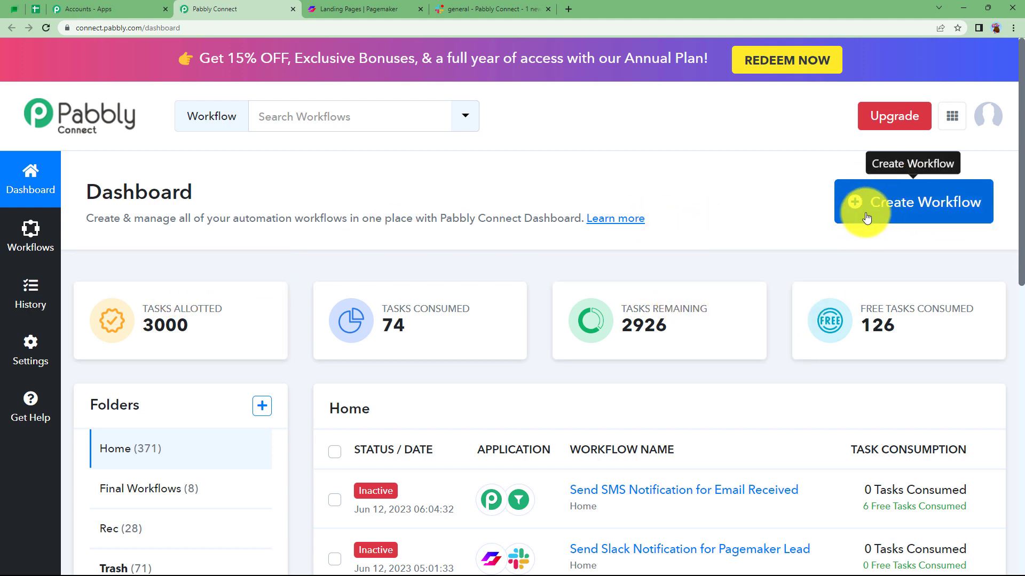
# Create a workflow named "Send Slack Notifications for Pagemaker Lead".
pyautogui.click(907, 216)
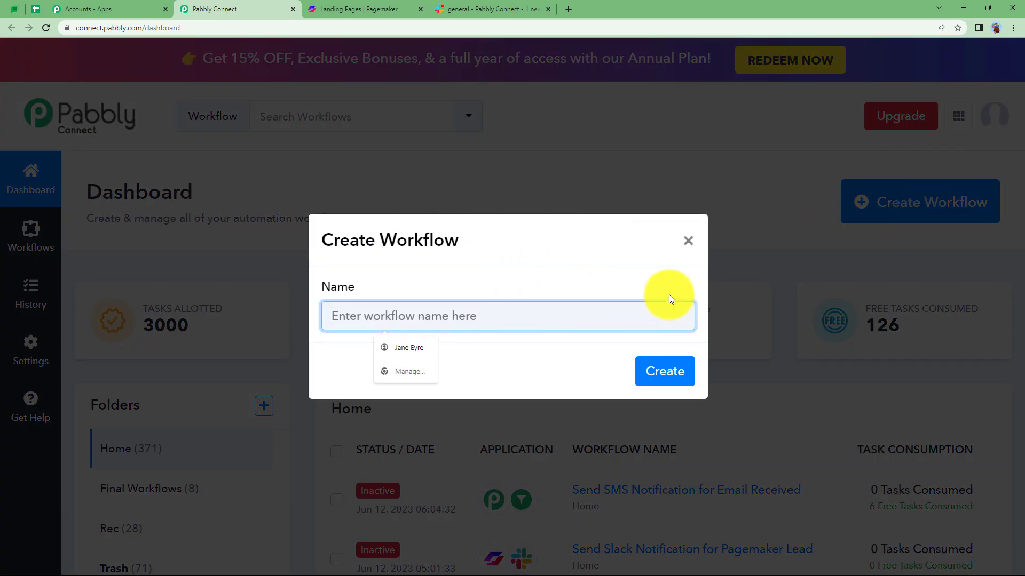
pyautogui.write('Send Slack Notifica')
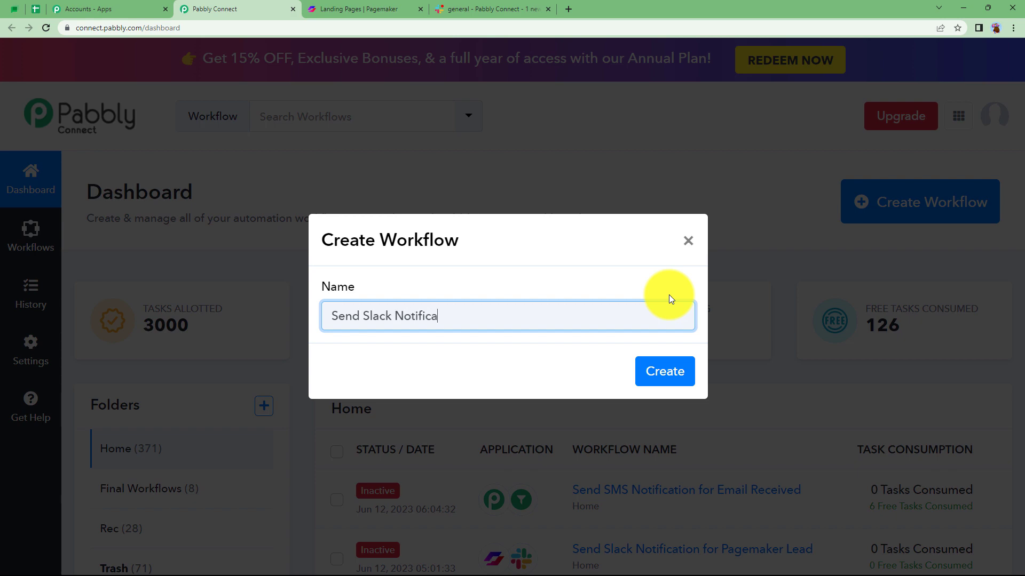
pyautogui.write('tions for Pagemaker Lead')
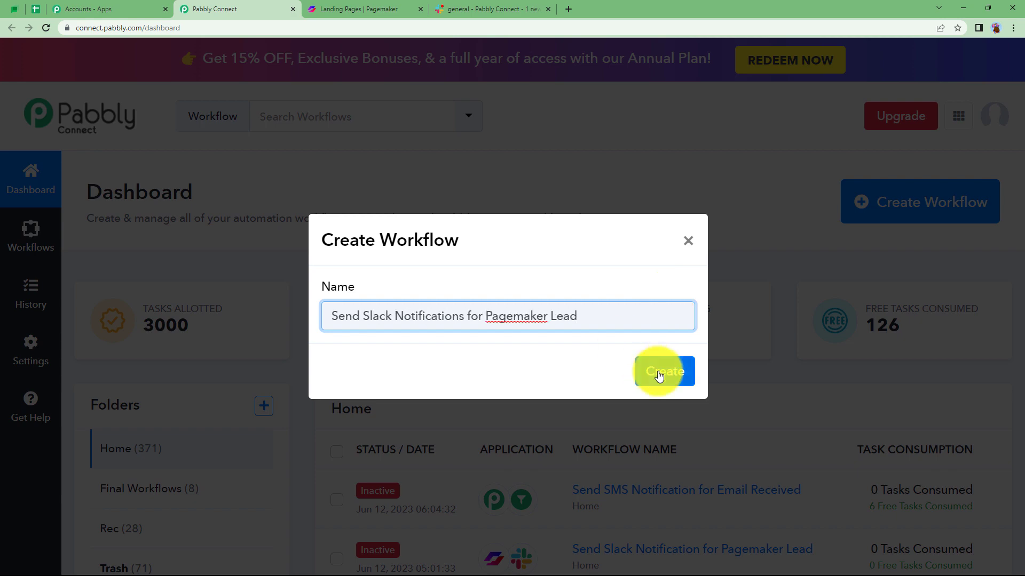
pyautogui.click(660, 373)
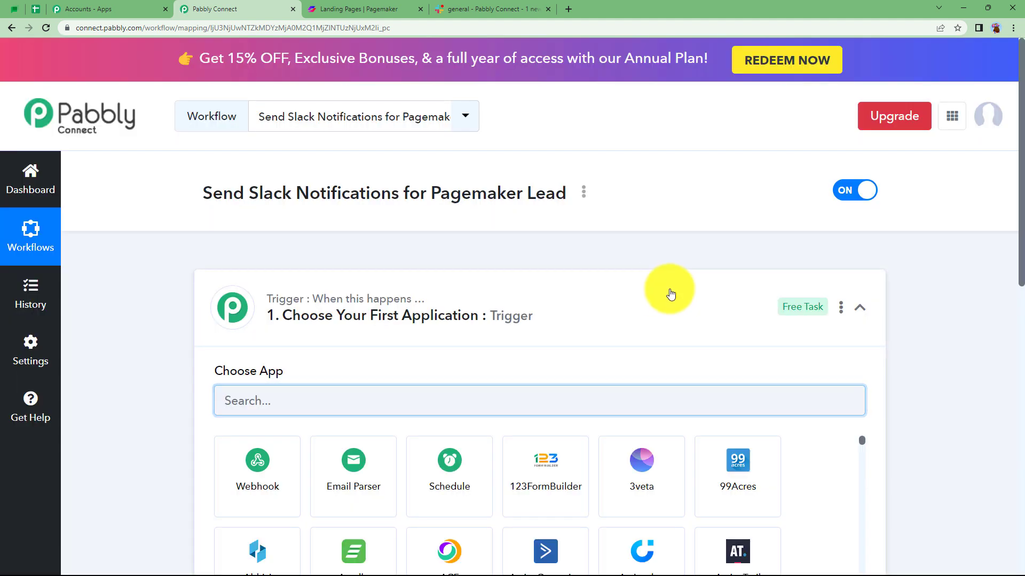
# Look over the trigger and action steps, the Pagemaker landing pages list and the Slack general channel.
pyautogui.click(660, 297)
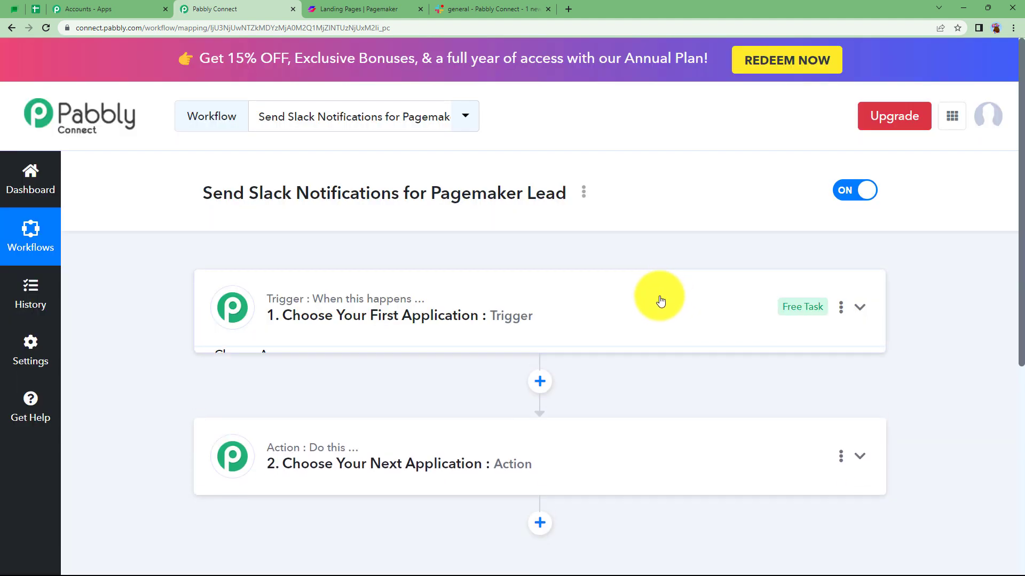
pyautogui.moveTo(418, 439)
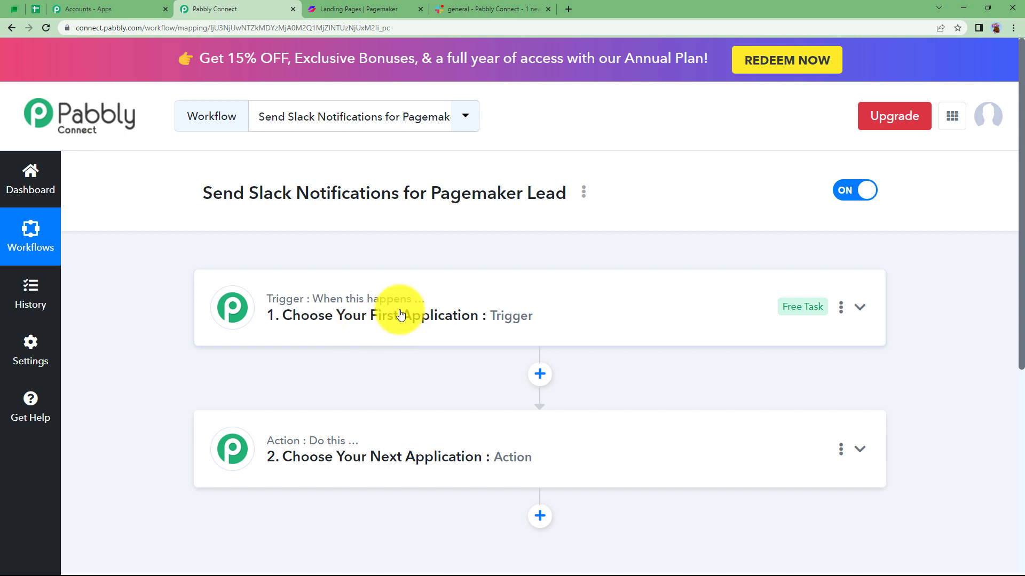
pyautogui.click(362, 6)
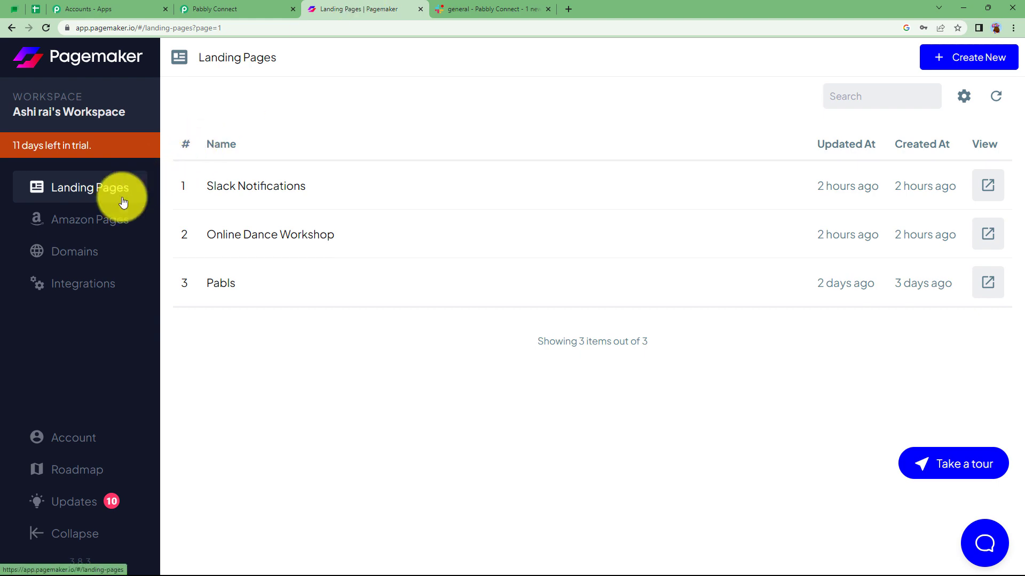
pyautogui.click(510, 9)
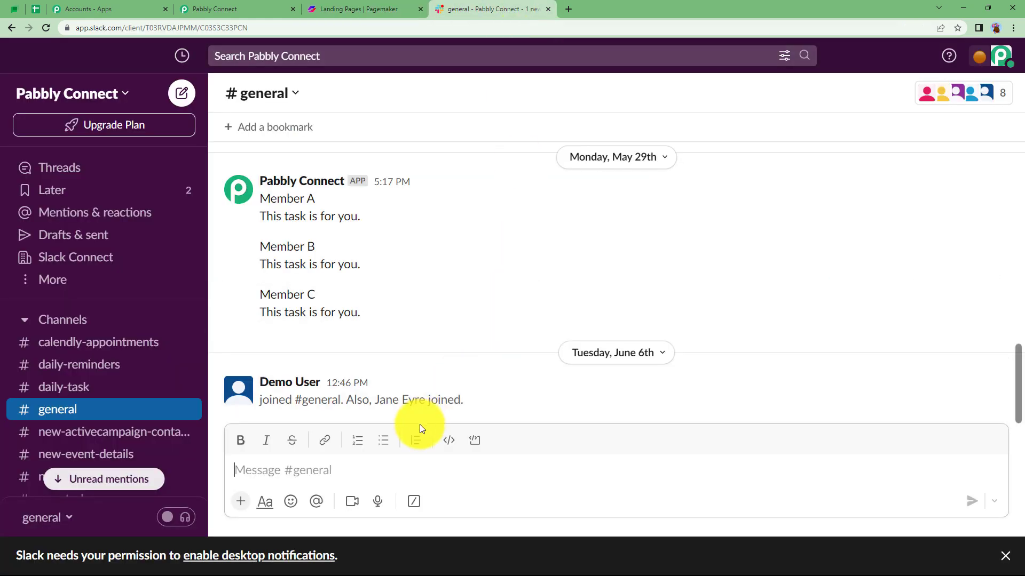
pyautogui.click(279, 5)
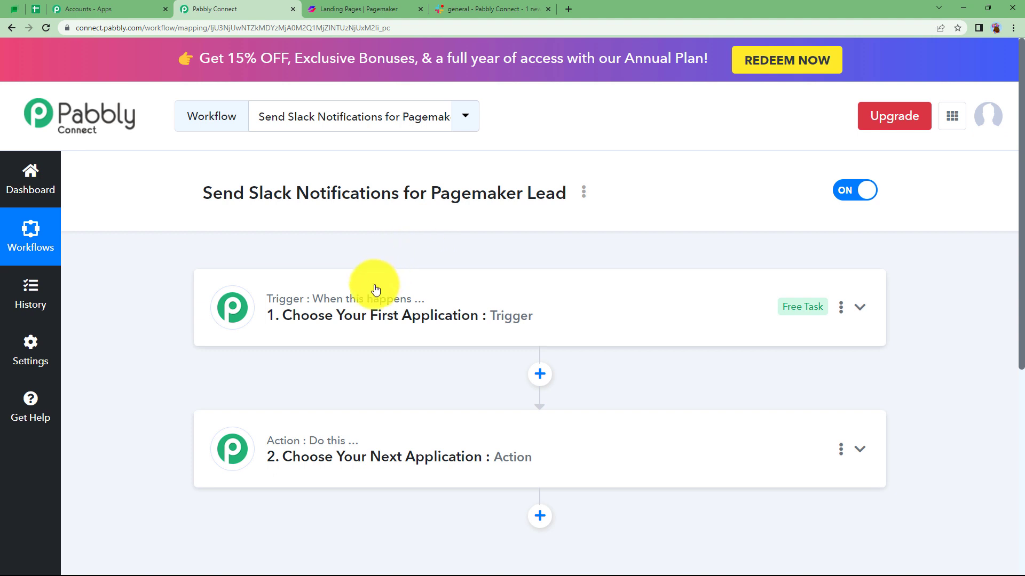
# Choose Pagemaker as the trigger application of the workflow by searching for "page".
pyautogui.moveTo(345, 302)
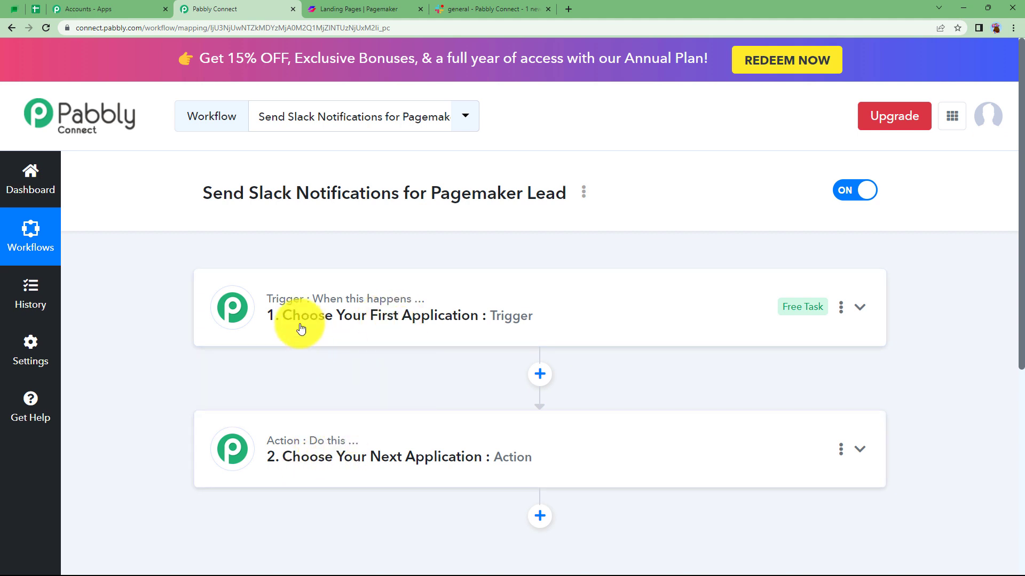
pyautogui.click(288, 307)
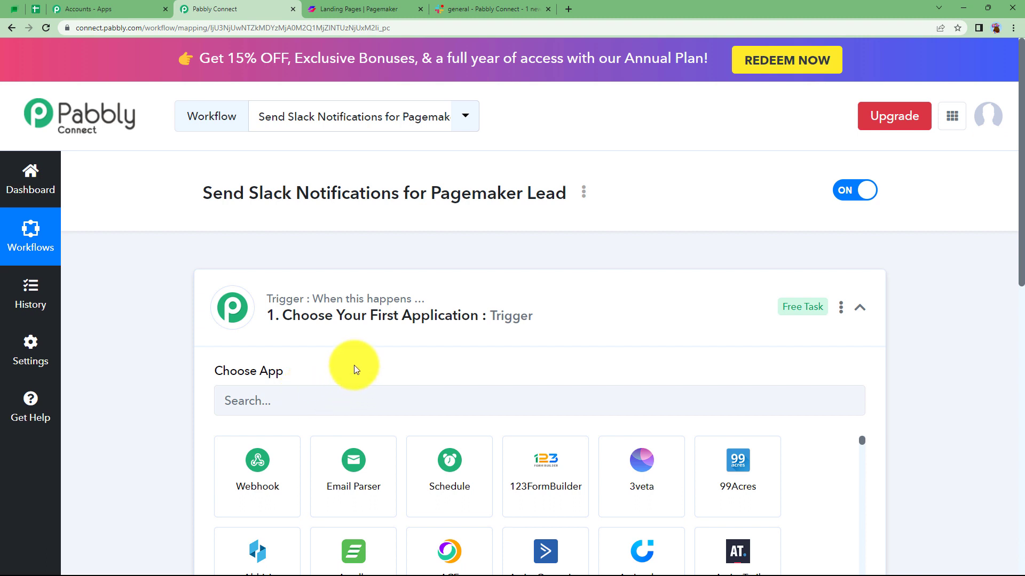
pyautogui.click(361, 332)
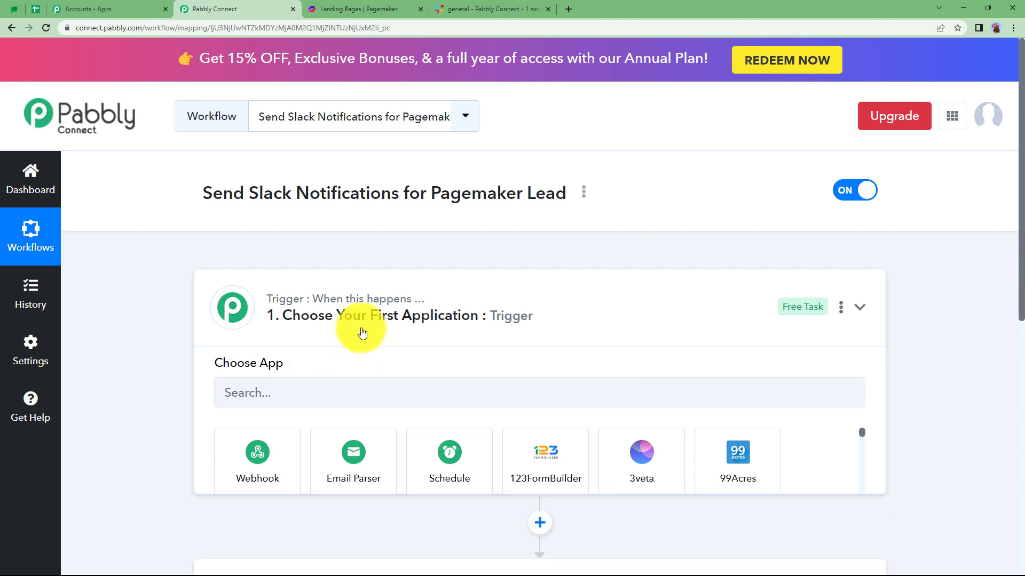
pyautogui.click(315, 309)
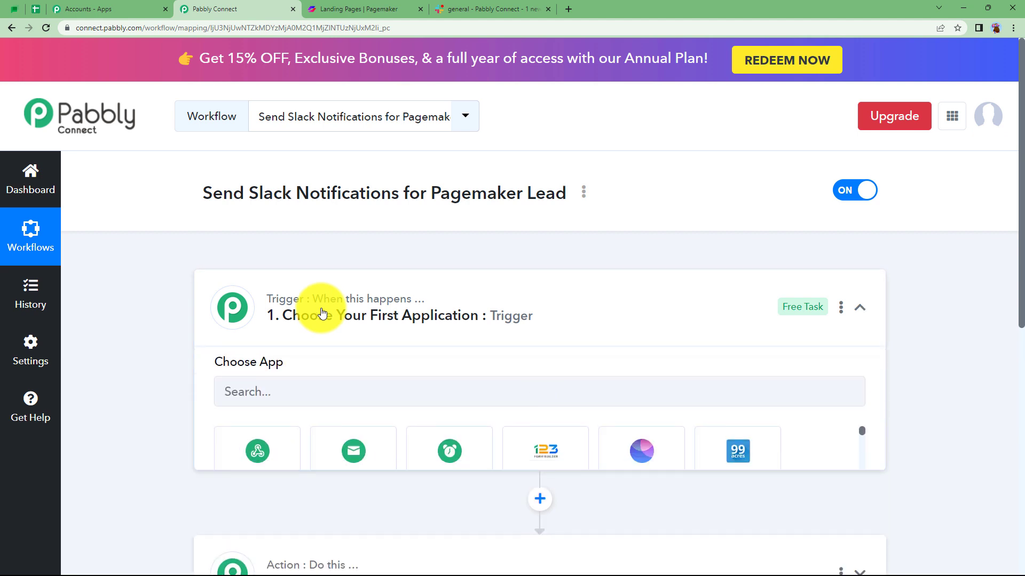
pyautogui.click(333, 410)
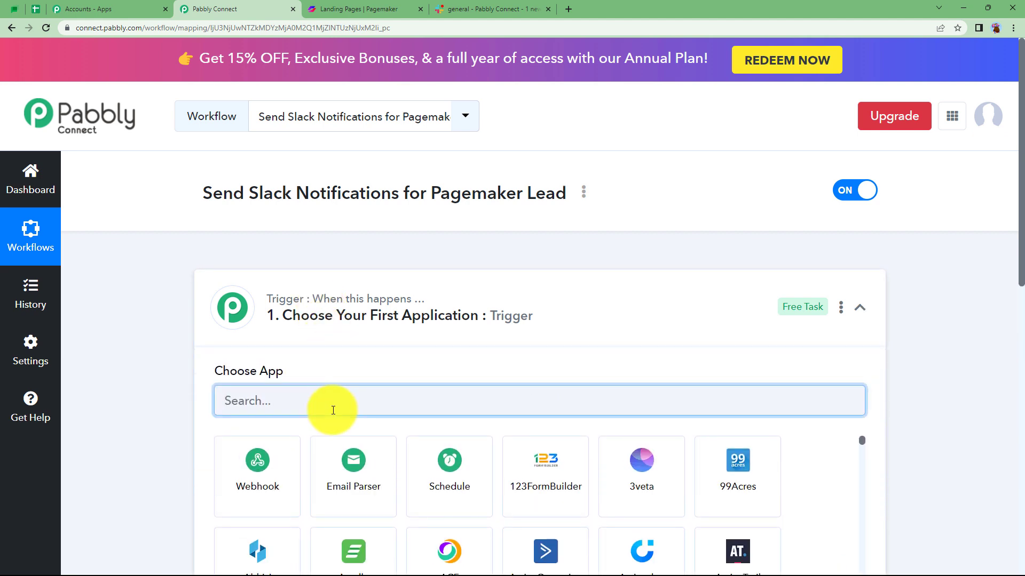
pyautogui.write('page')
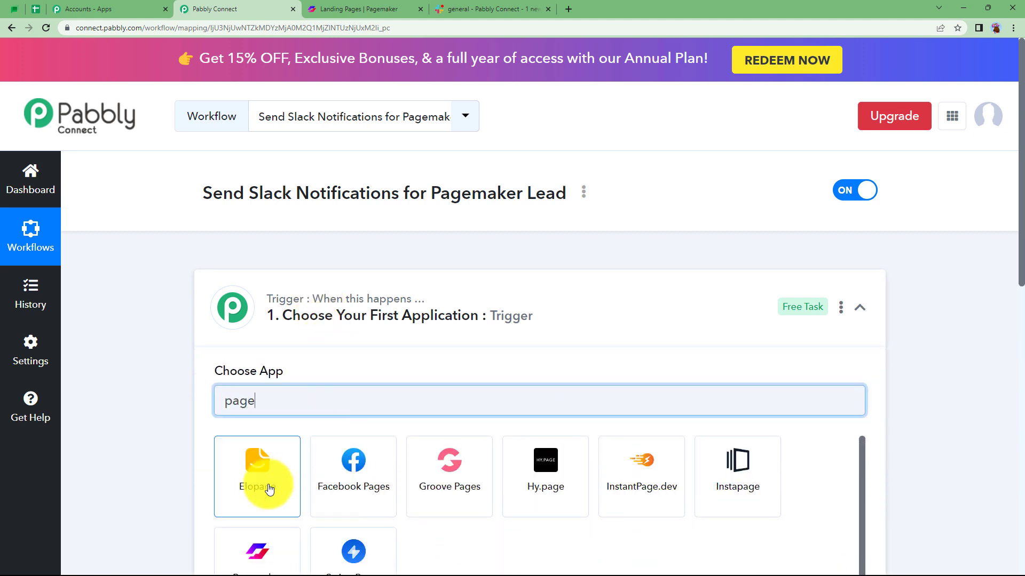
pyautogui.click(277, 553)
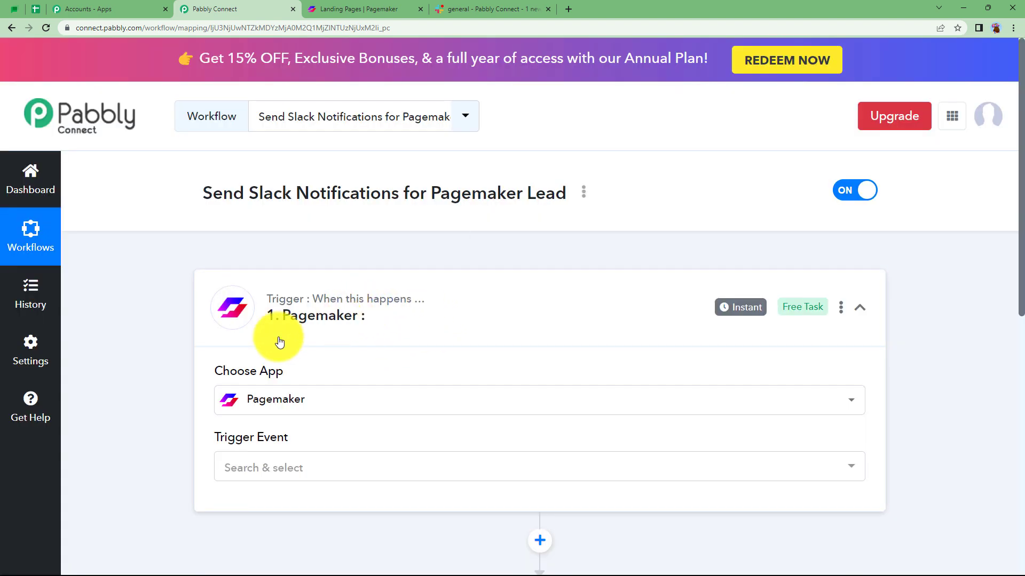
# Choose Slack as the action application of the workflow by searching for "sla".
pyautogui.scroll(-4, 103, 424)
pyautogui.click(286, 378)
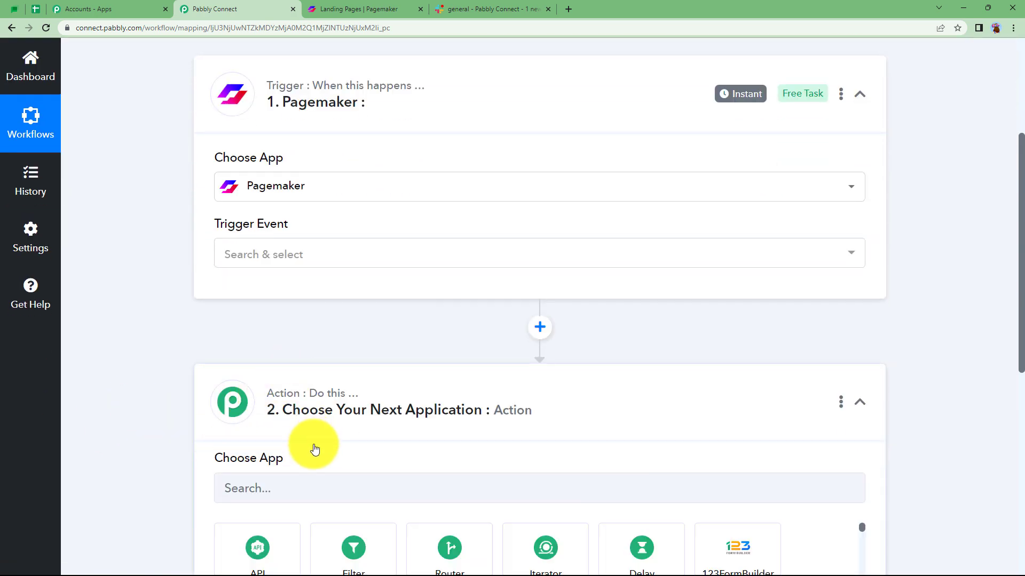
pyautogui.click(291, 486)
pyautogui.write('sla')
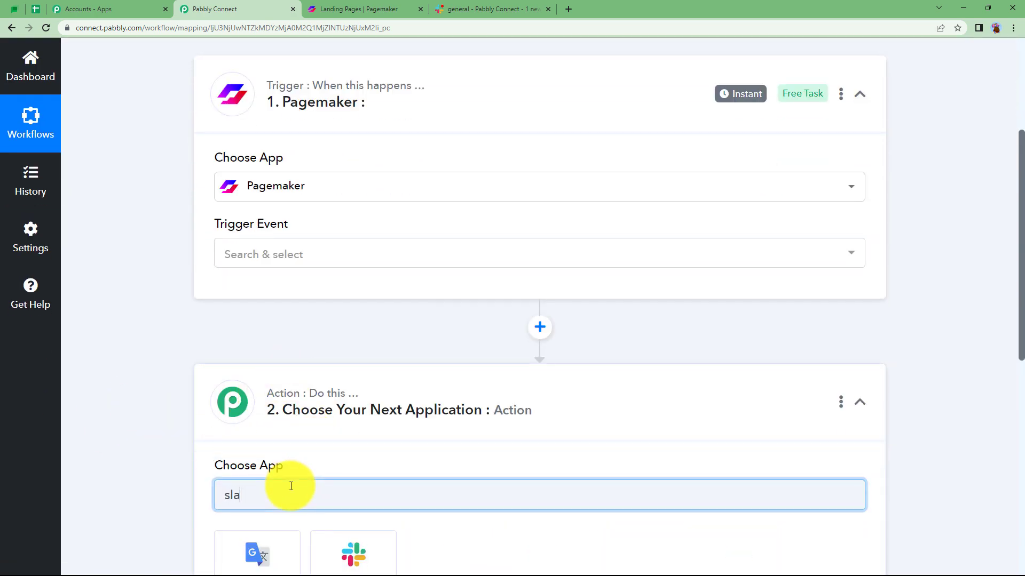
pyautogui.scroll(-3, 336, 449)
pyautogui.click(347, 414)
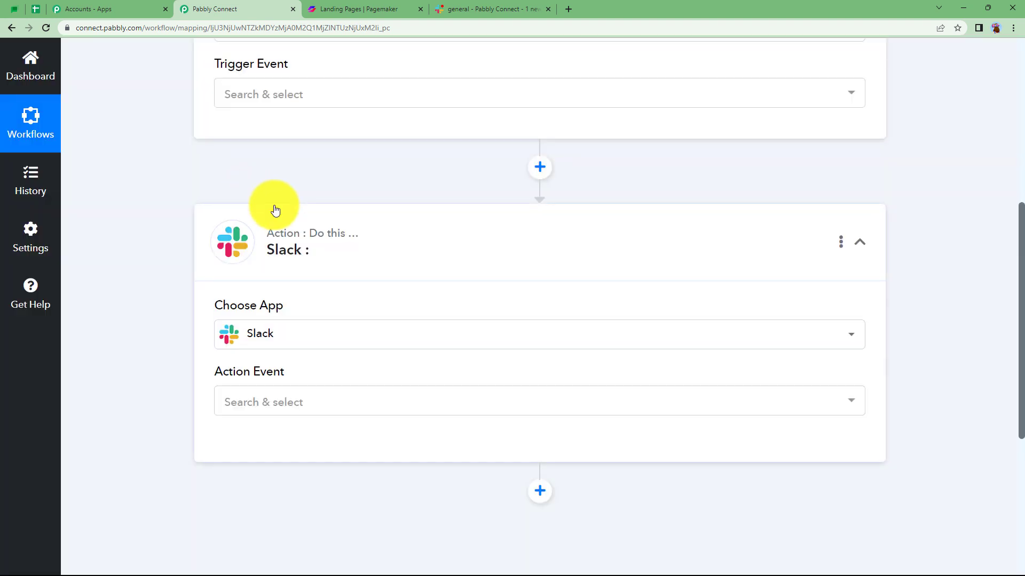
# Collapse the Slack action step and leave the Pagemaker trigger step expanded.
pyautogui.scroll(4, 274, 211)
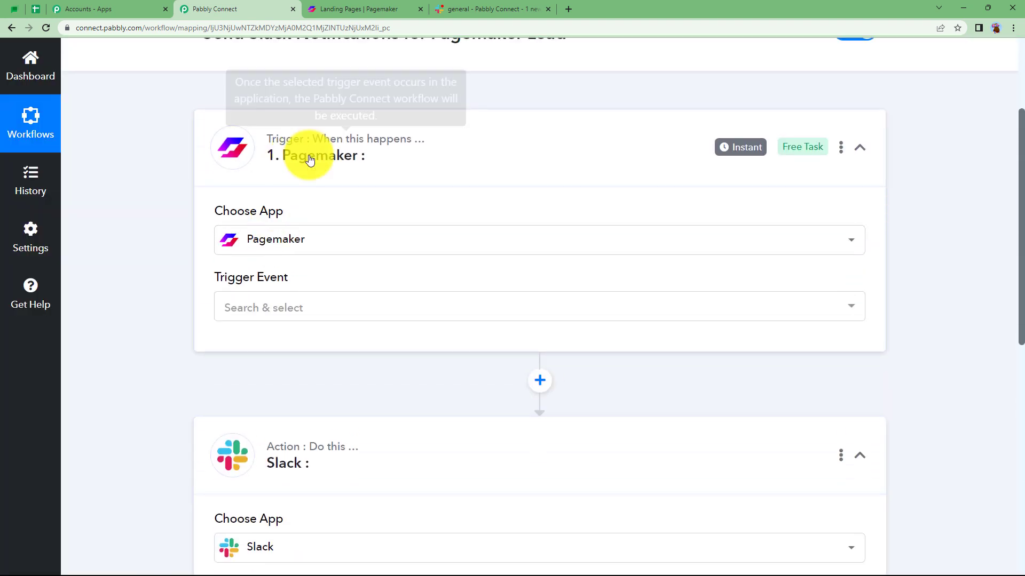
pyautogui.click(296, 155)
pyautogui.click(287, 315)
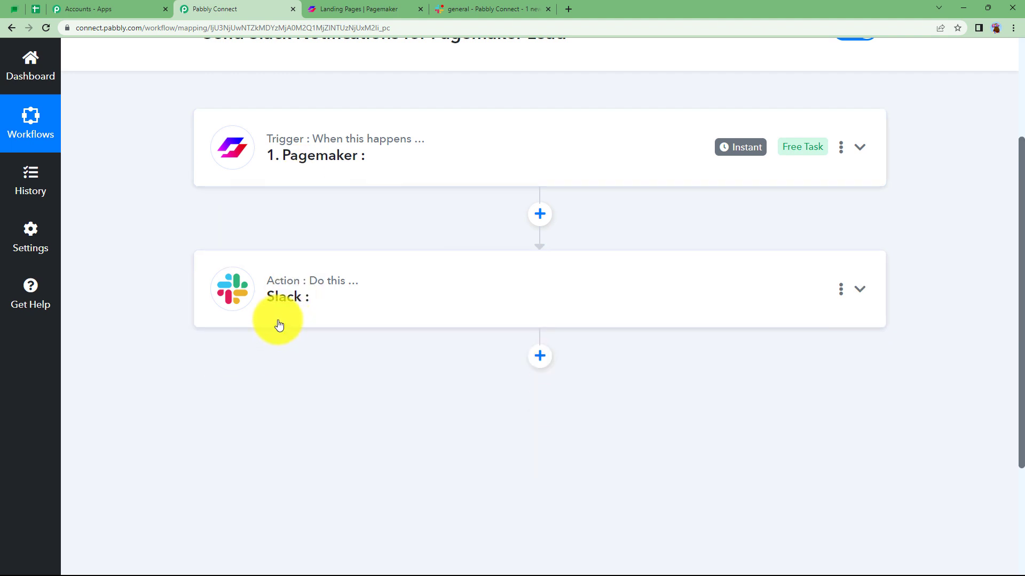
pyautogui.scroll(3, 288, 320)
pyautogui.click(313, 315)
pyautogui.scroll(-2, 156, 408)
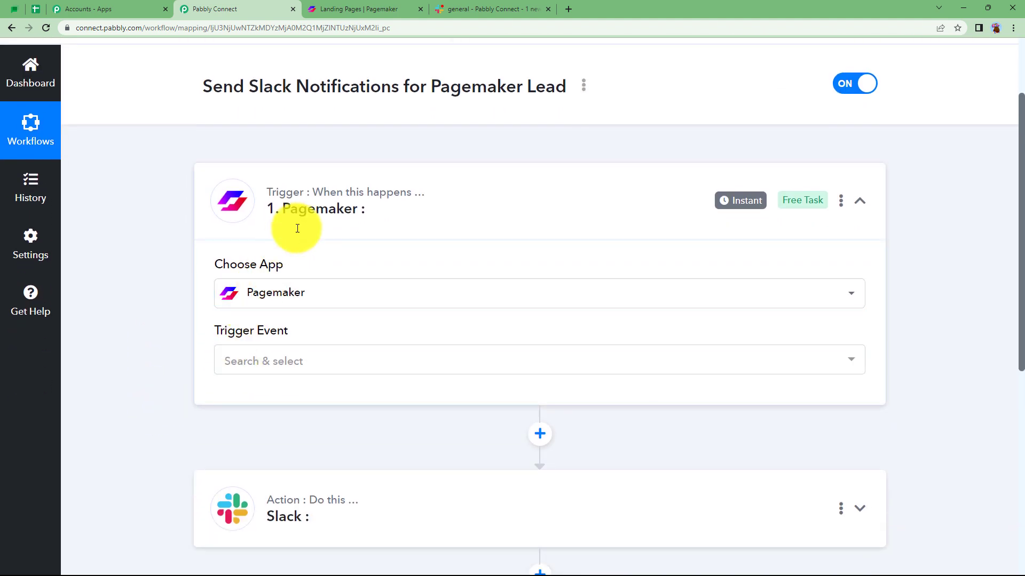
# Open the Slack Notifications landing page in Pagemaker and set the Pabbly Connect trigger event to Webhook Configuration.
pyautogui.click(269, 361)
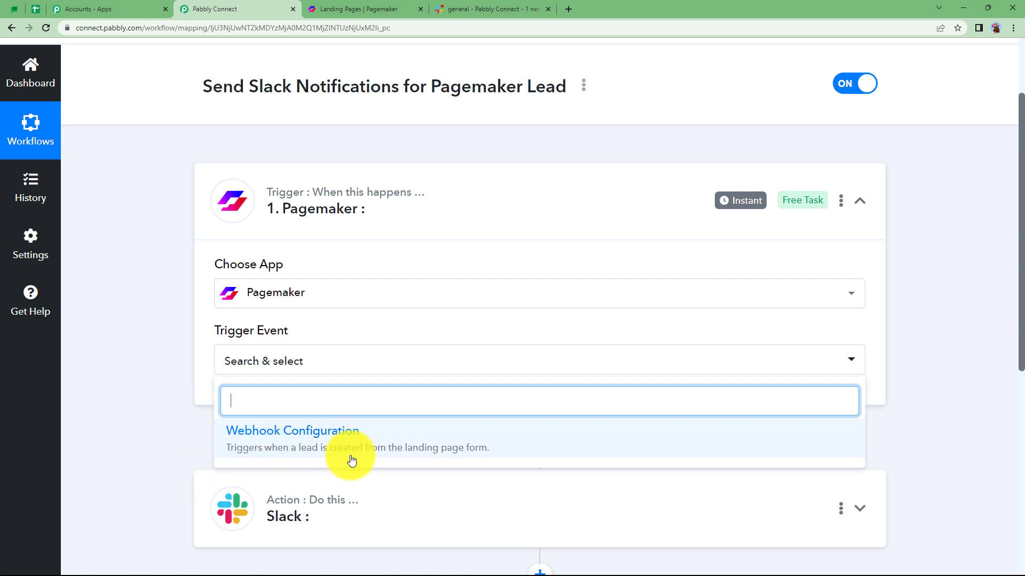
pyautogui.click(378, 9)
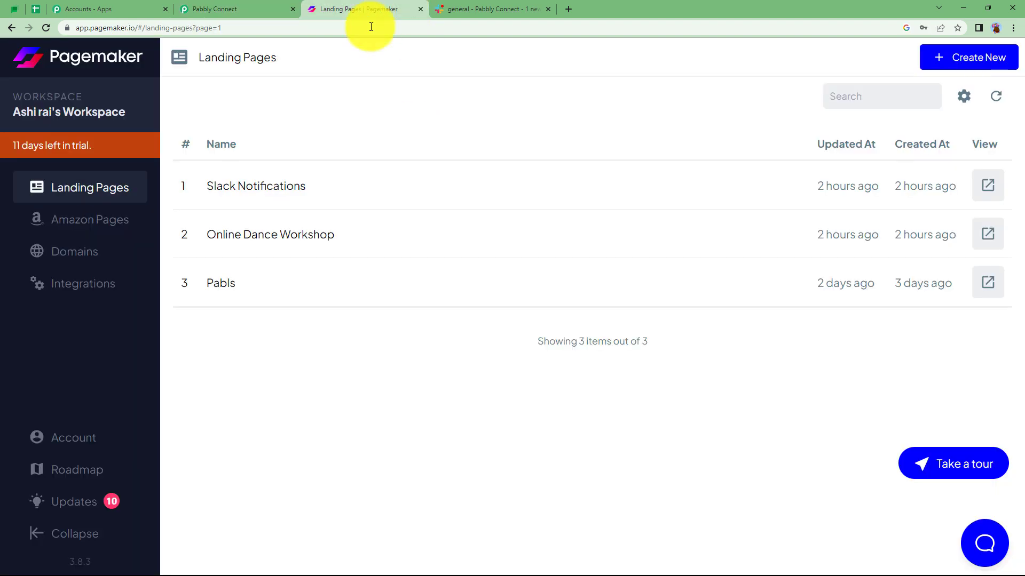
pyautogui.click(290, 184)
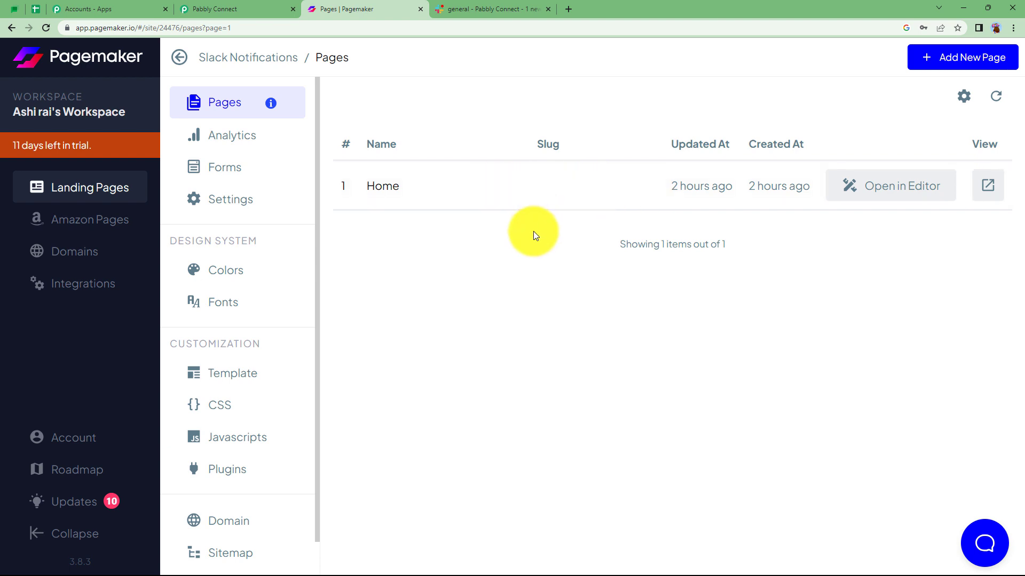
pyautogui.click(279, 8)
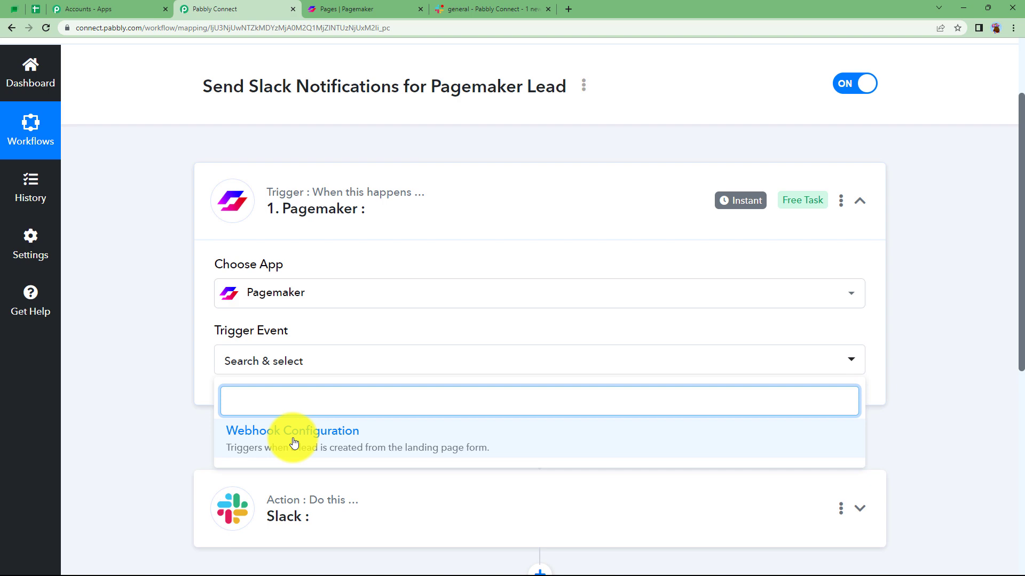
pyautogui.click(257, 445)
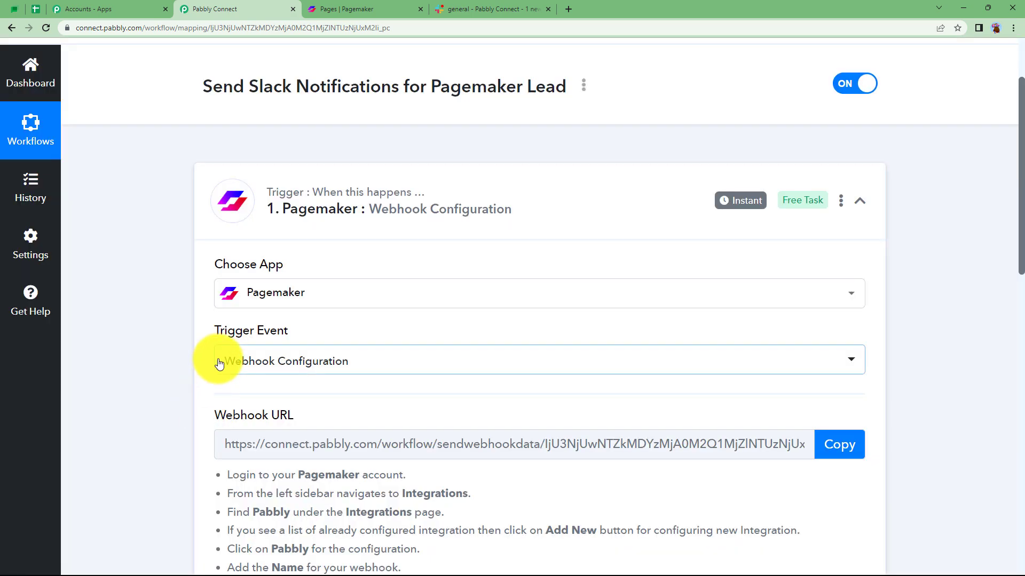
# Read the Pagemaker webhook setup instructions listed below the Webhook URL.
pyautogui.scroll(-4, 219, 368)
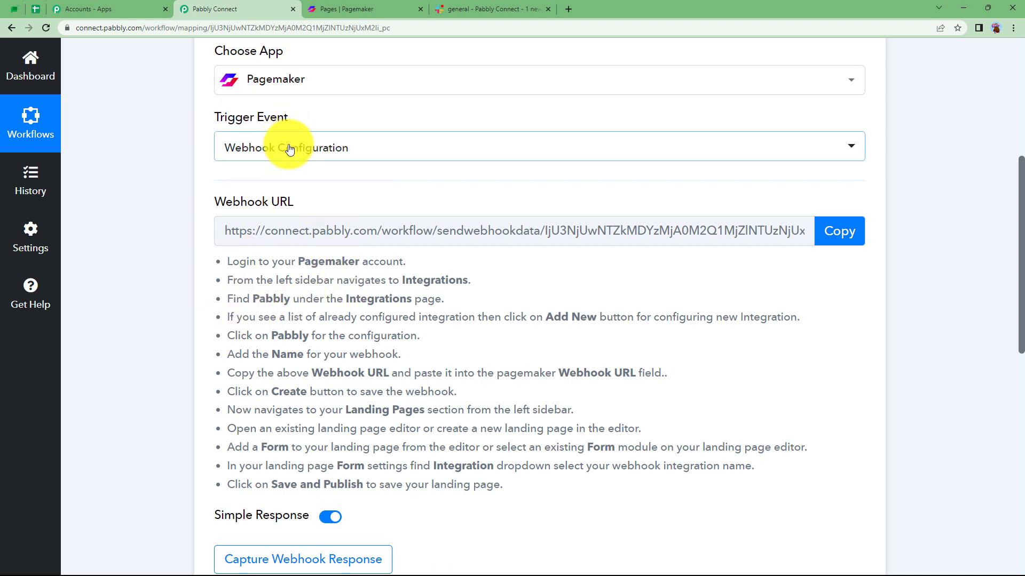
pyautogui.scroll(-2, 176, 427)
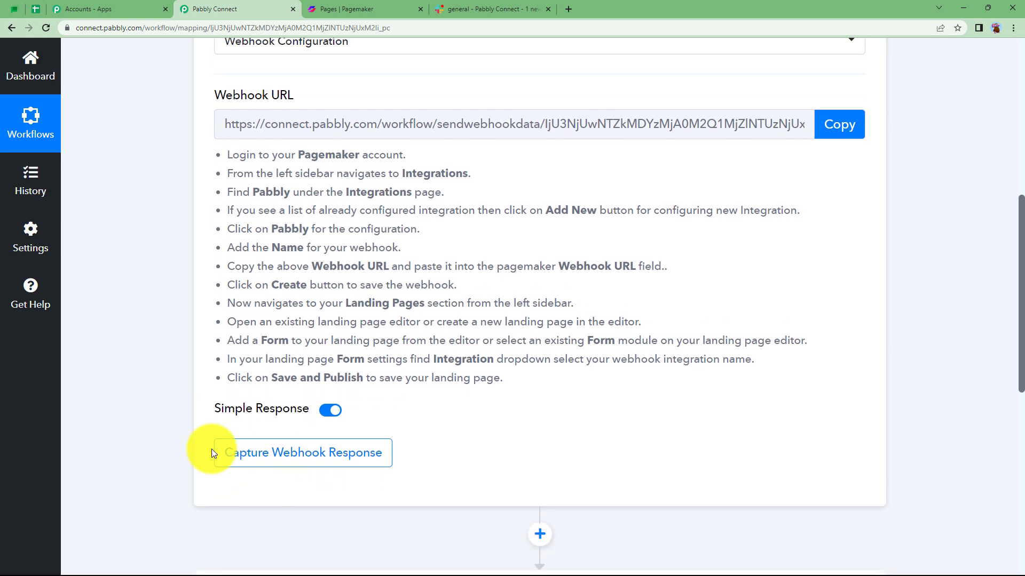
pyautogui.scroll(-2, 218, 472)
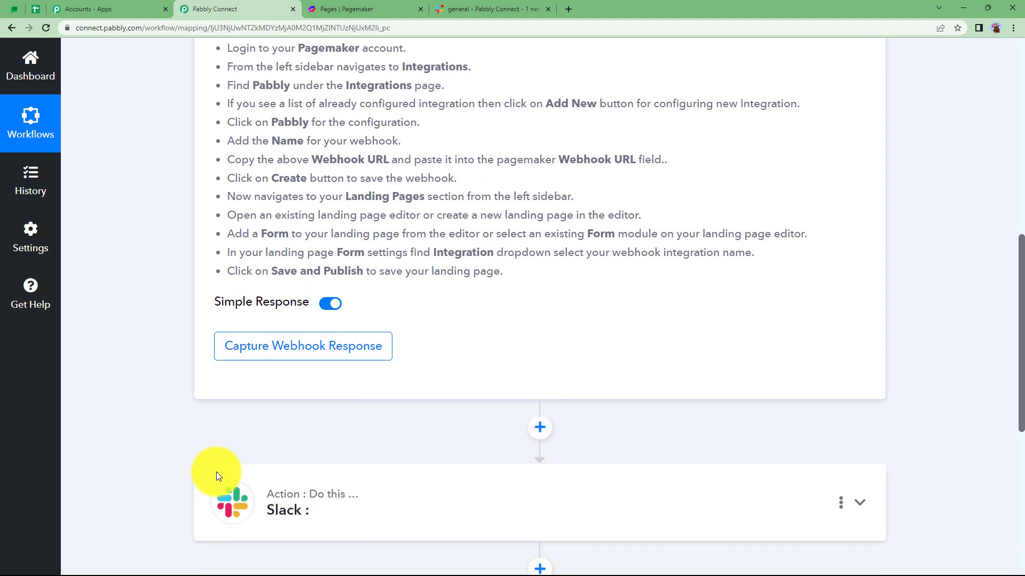
pyautogui.scroll(4, 217, 472)
pyautogui.moveTo(223, 260); pyautogui.dragTo(523, 488)
pyautogui.click(523, 489)
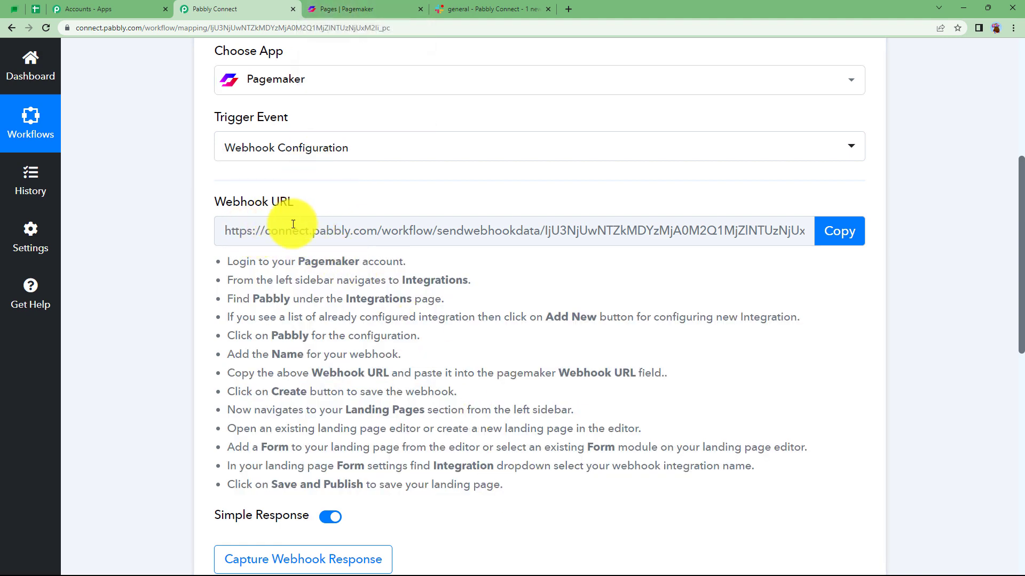
# Switch to Pagemaker and start a new Pabbly integration named "SEND Channel Message".
pyautogui.click(336, 5)
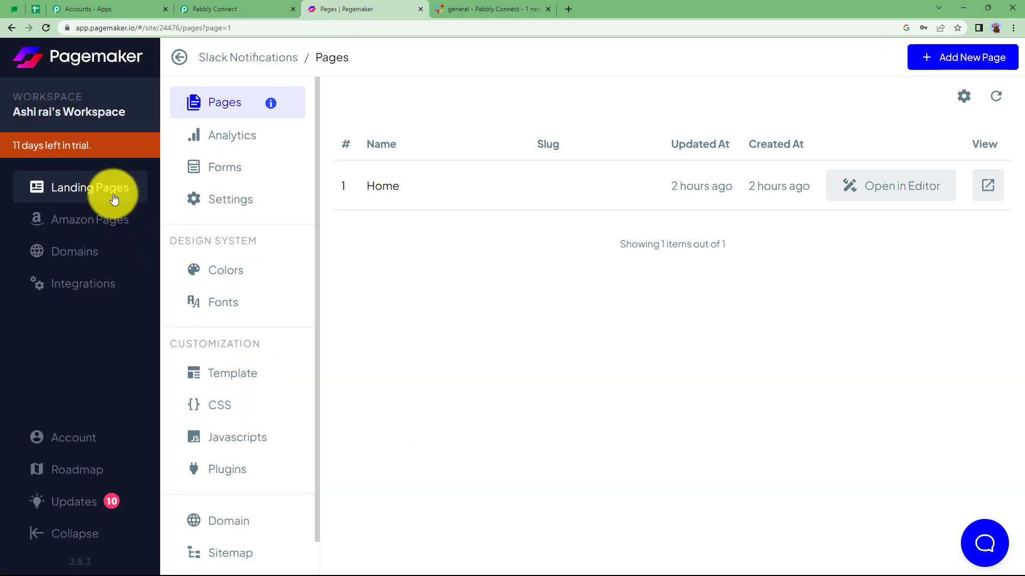
pyautogui.click(83, 283)
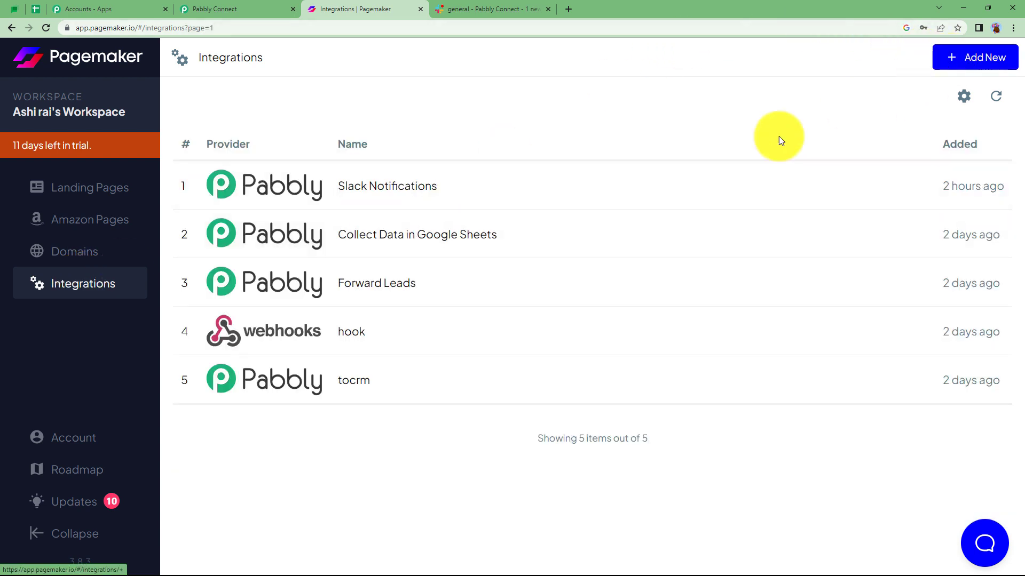
pyautogui.click(948, 62)
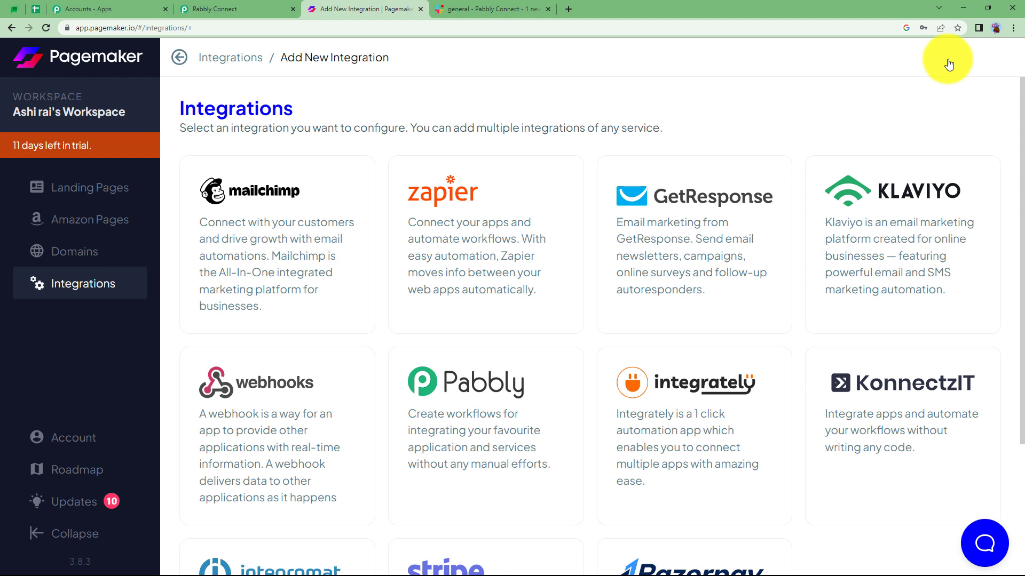
pyautogui.click(487, 422)
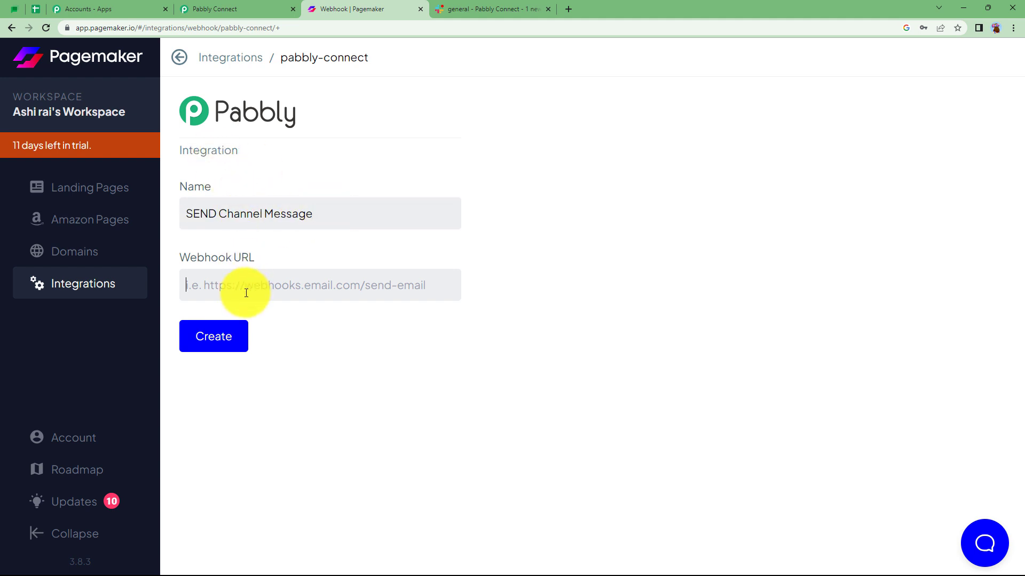
# Copy the Webhook URL from Pabbly Connect into the new Pagemaker integration's Webhook URL field and create the integration.
pyautogui.click(215, 273)
pyautogui.click(266, 8)
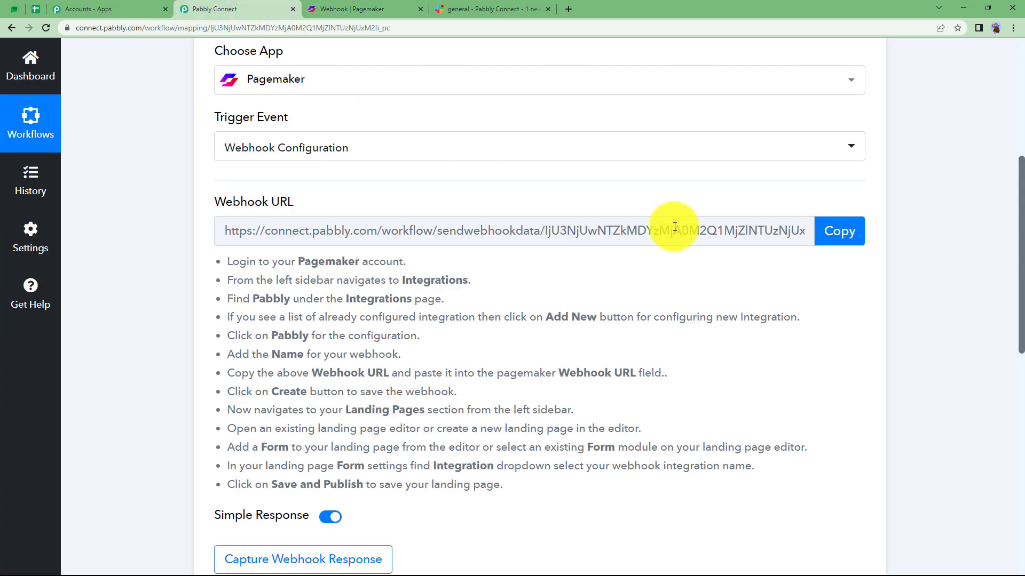
pyautogui.click(839, 232)
pyautogui.click(366, 7)
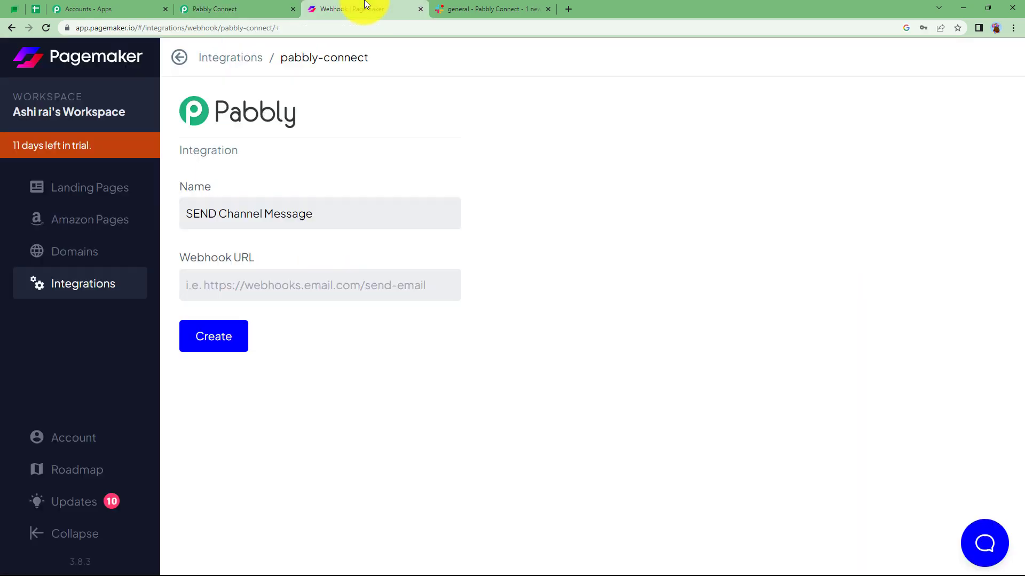
pyautogui.hotkey('ctrl', 'v')
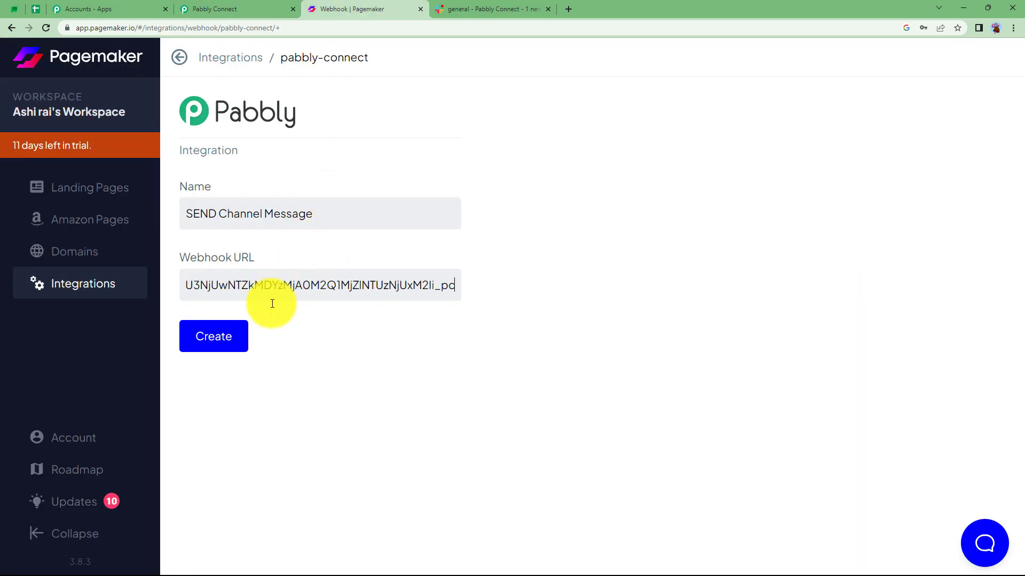
pyautogui.click(194, 340)
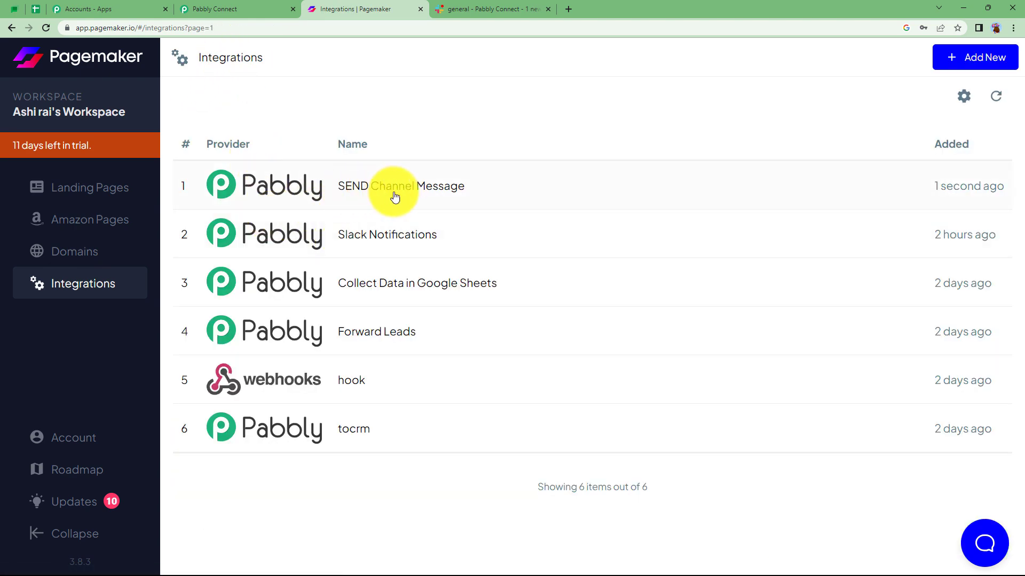
# Review the remaining Pagemaker setup instructions and the webhook capture status in Pabbly Connect.
pyautogui.click(265, 6)
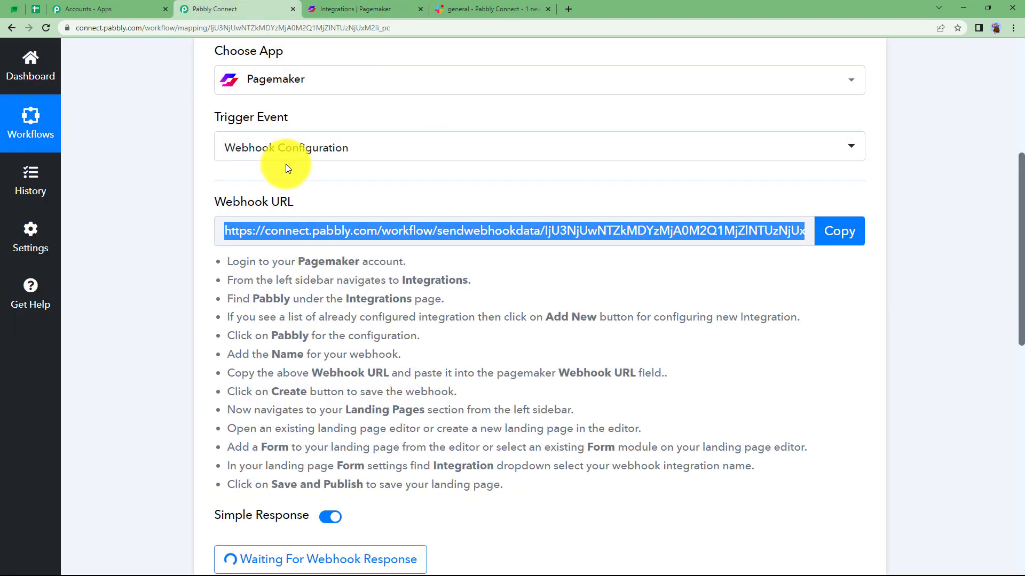
pyautogui.scroll(-2, 160, 305)
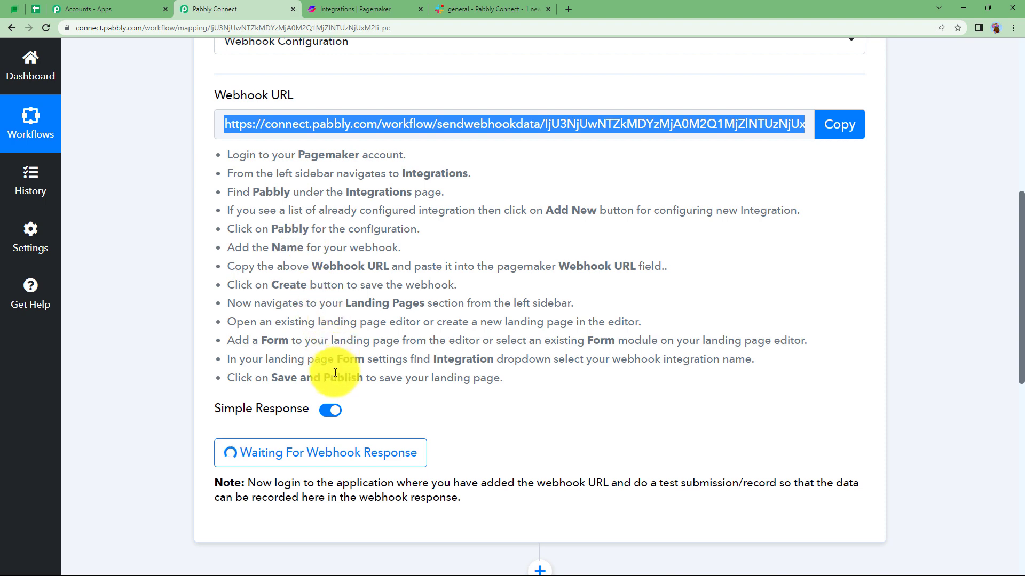
pyautogui.click(333, 8)
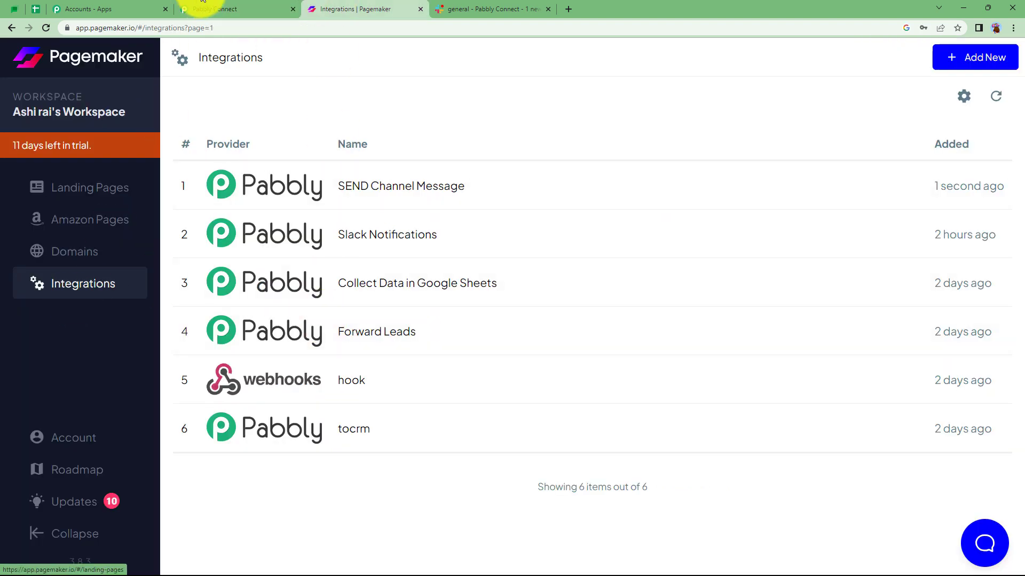
pyautogui.click(216, 6)
pyautogui.click(180, 257)
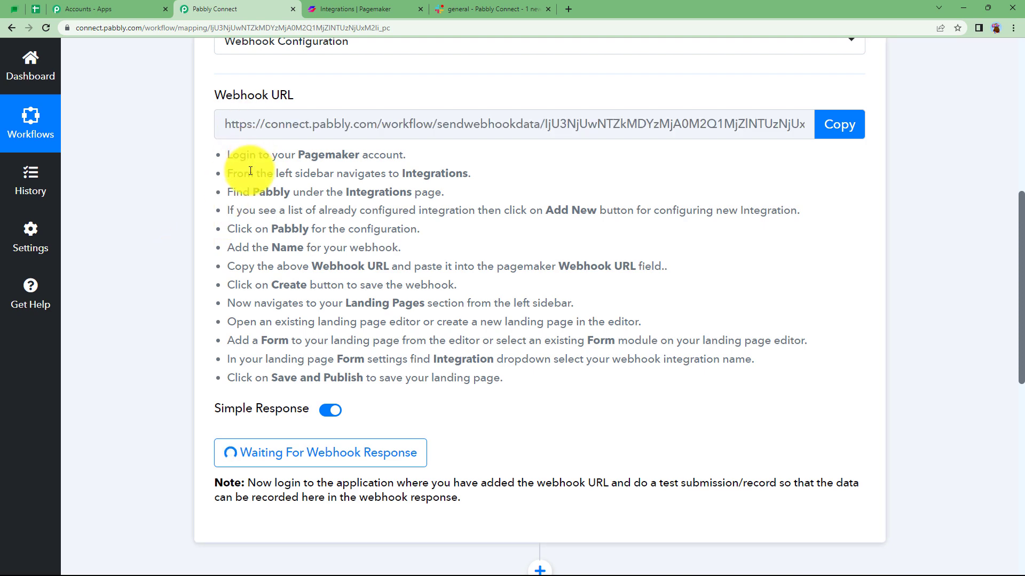
pyautogui.scroll(1, 256, 213)
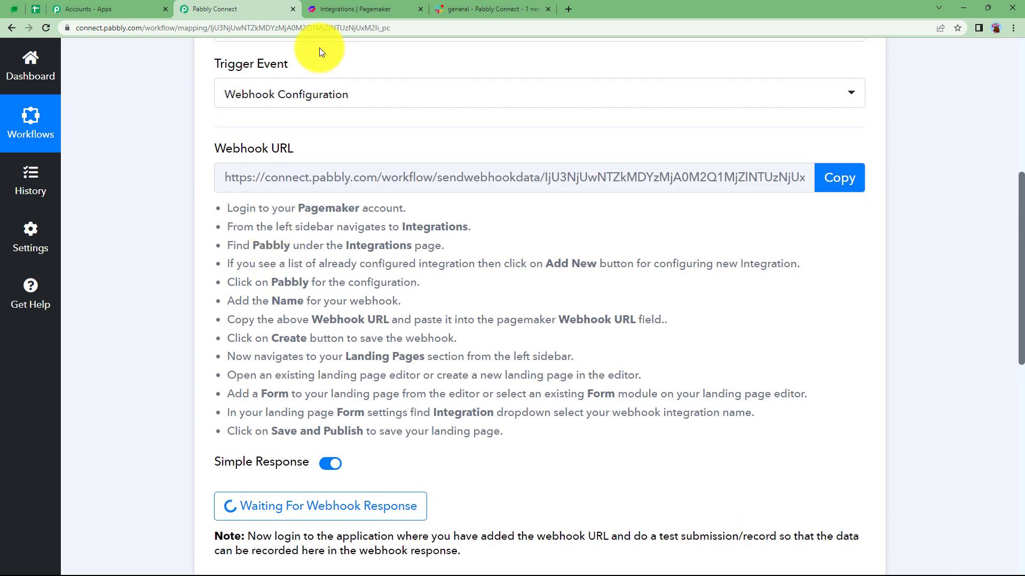
# Compare Pagemaker's landing pages and integrations lists with the setup instructions in Pabbly Connect.
pyautogui.click(356, 8)
pyautogui.click(80, 185)
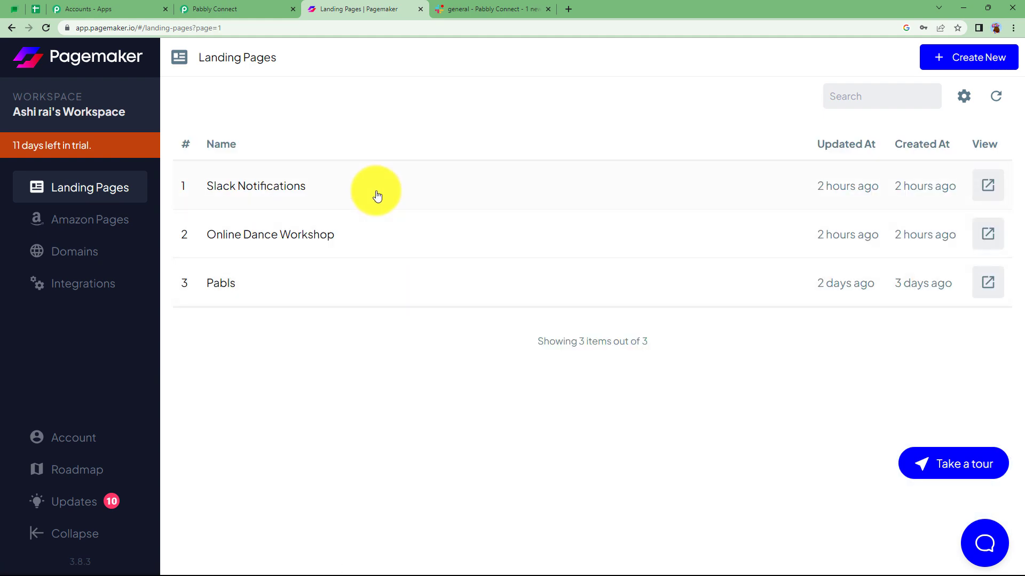
pyautogui.click(245, 8)
pyautogui.scroll(-3, 158, 353)
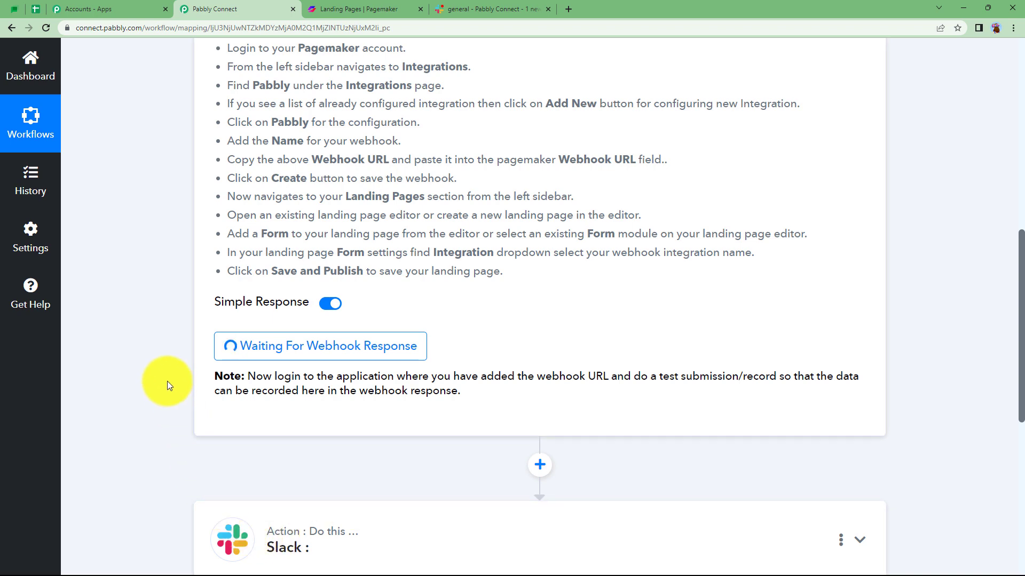
pyautogui.scroll(5, 167, 382)
pyautogui.click(364, 9)
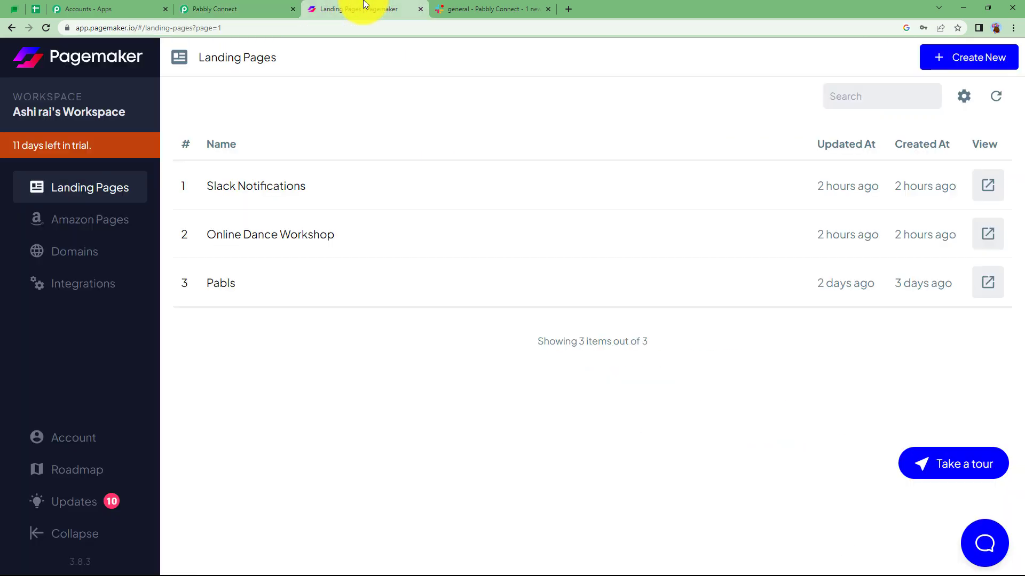
pyautogui.click(89, 293)
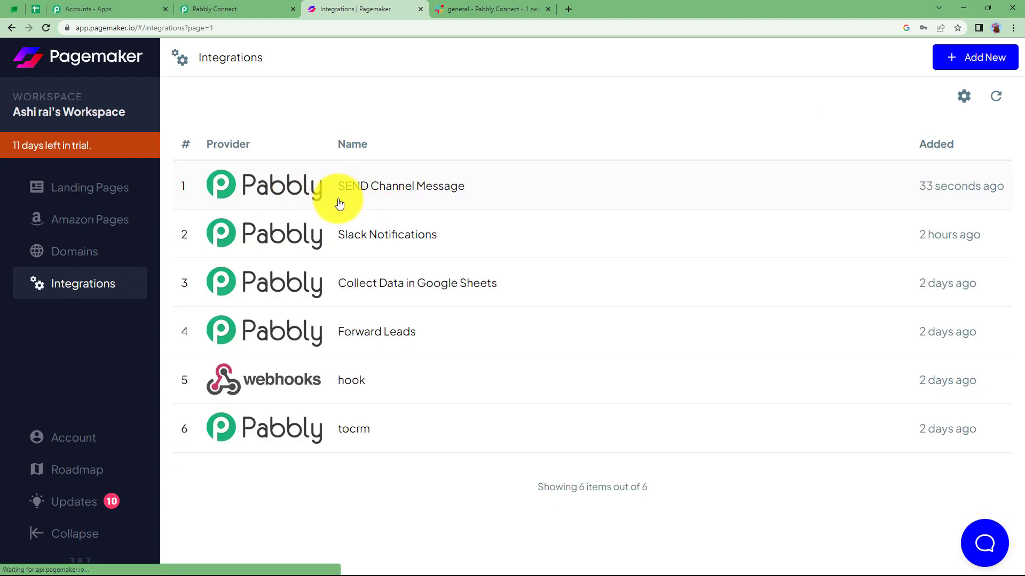
pyautogui.click(115, 190)
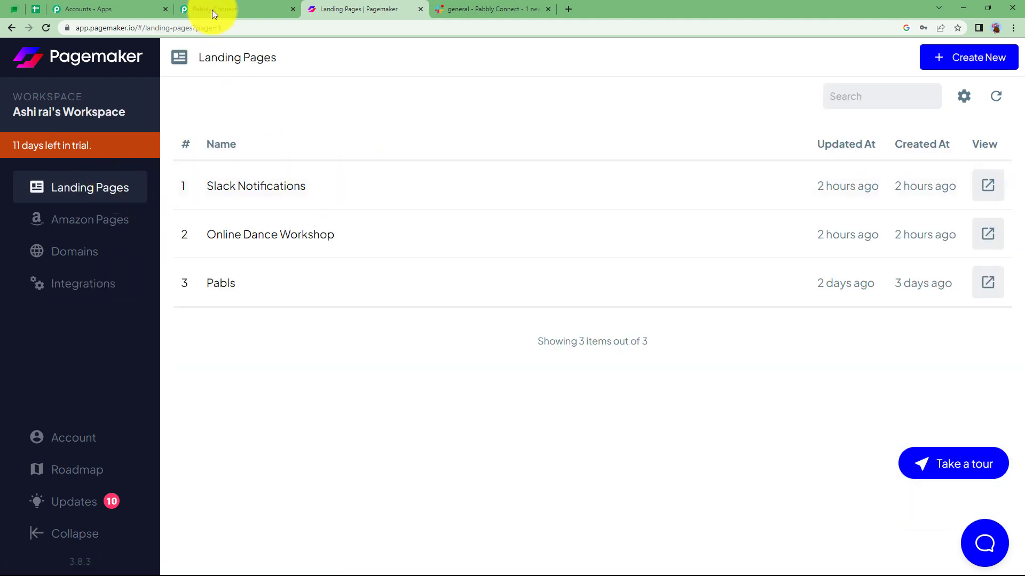
pyautogui.click(212, 9)
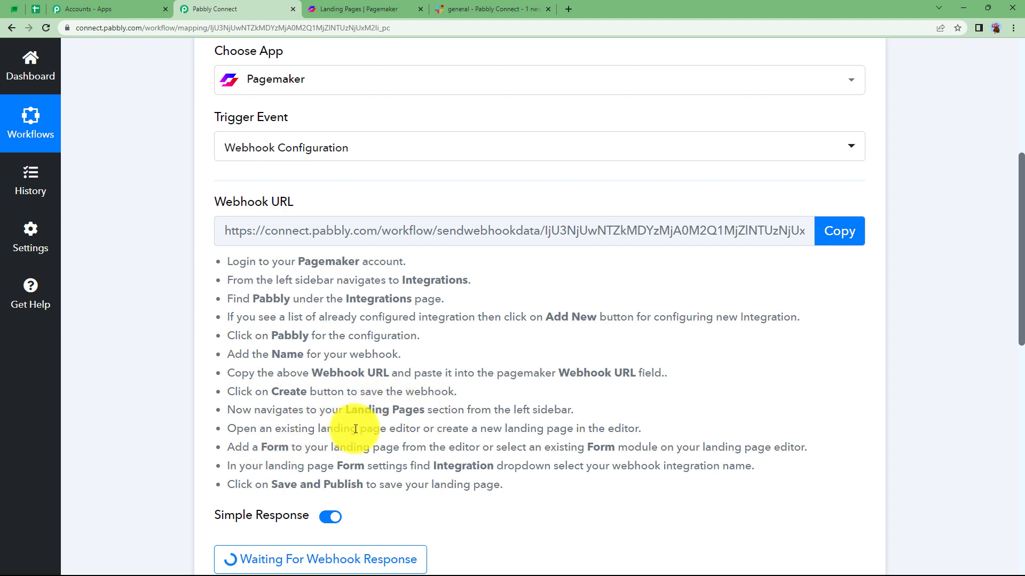
# Switch to Pagemaker and open the Home page of the Slack Notifications landing page in the editor.
pyautogui.click(374, 9)
pyautogui.click(285, 186)
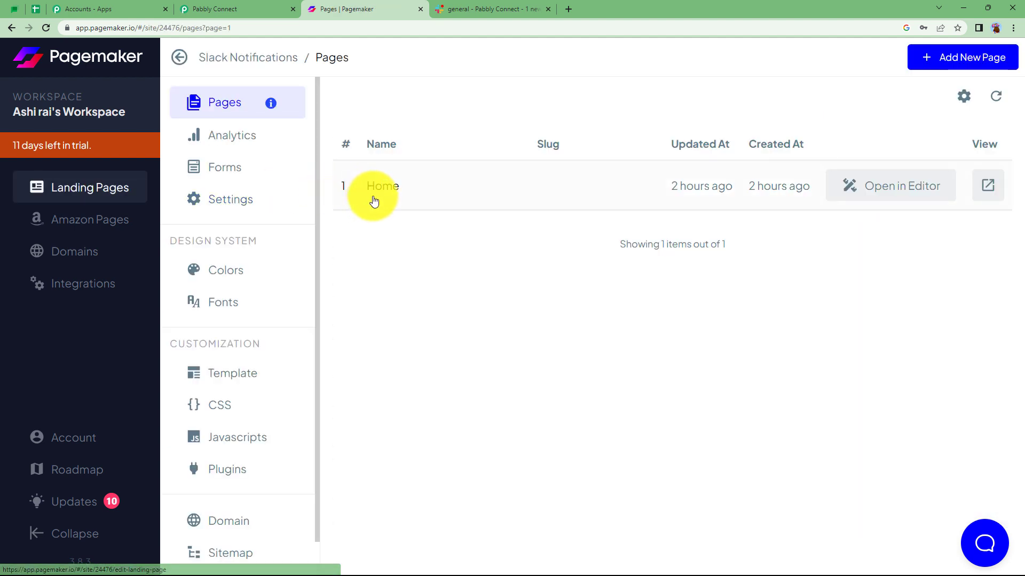
pyautogui.click(881, 188)
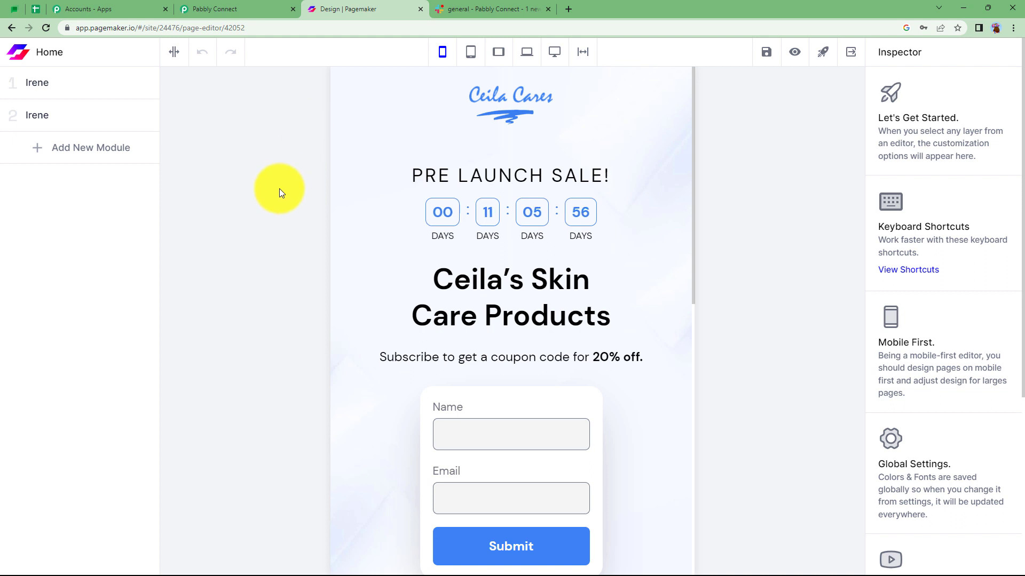
# Select the Form in the first Irene module and set its Integration to "[pabbly-connect] SEND Channel Message".
pyautogui.click(91, 85)
pyautogui.scroll(-5, 75, 351)
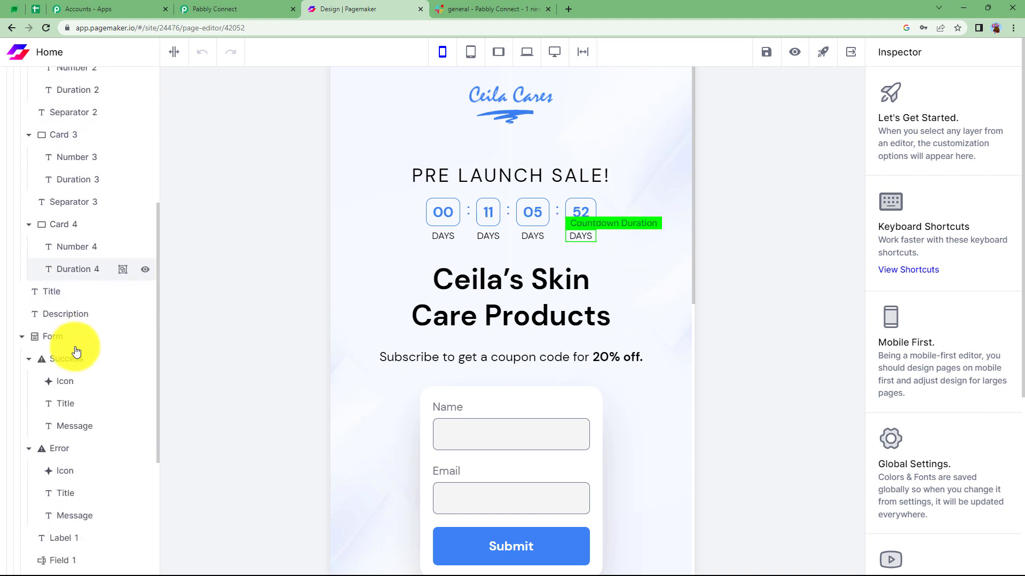
pyautogui.click(51, 337)
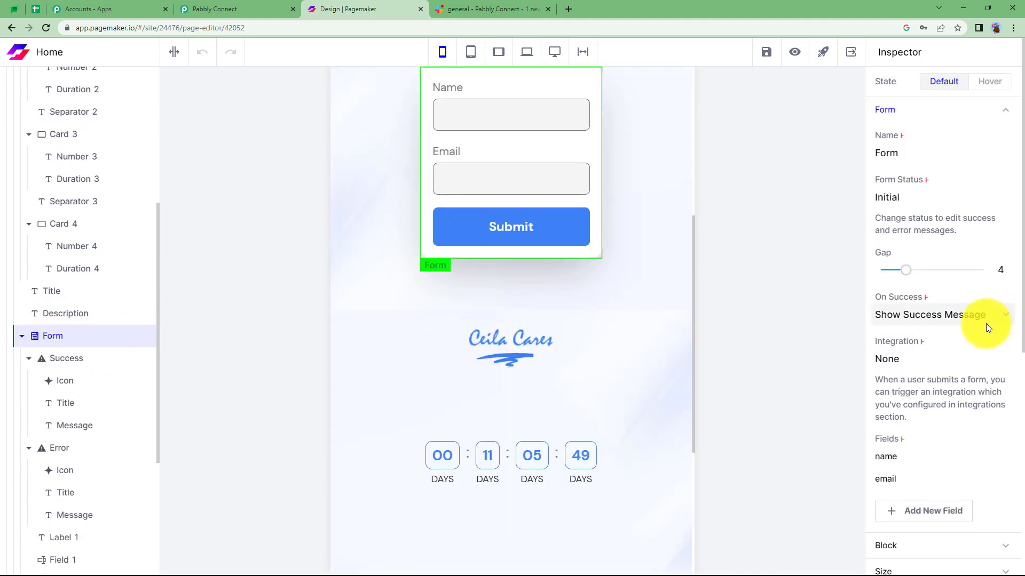
pyautogui.click(912, 356)
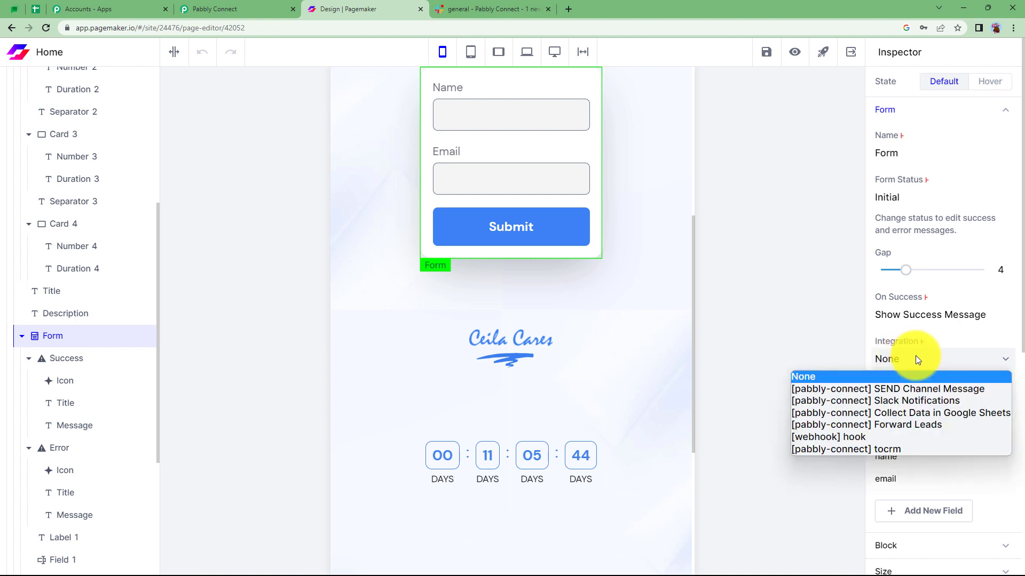
pyautogui.click(914, 389)
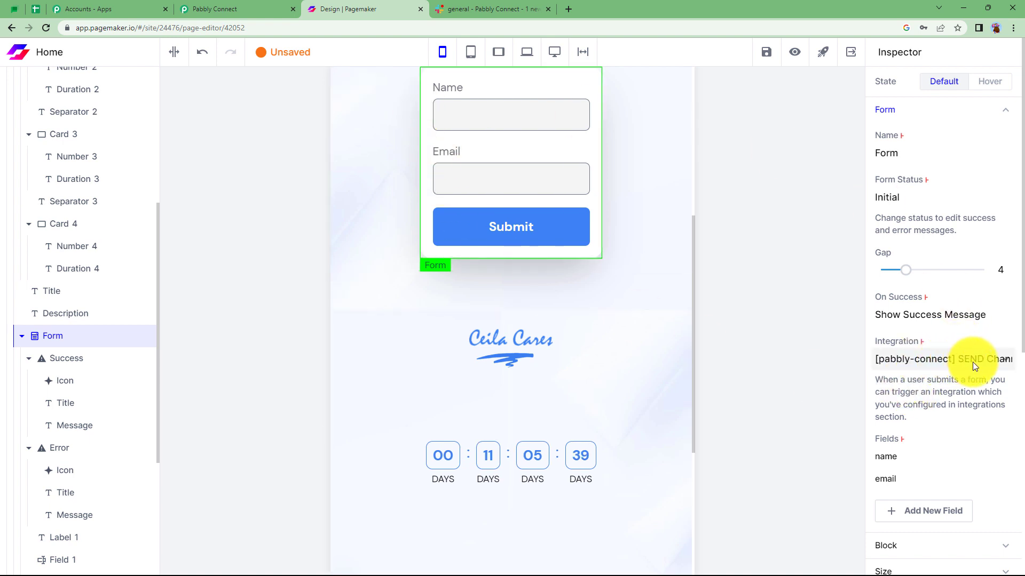
pyautogui.scroll(6, 676, 293)
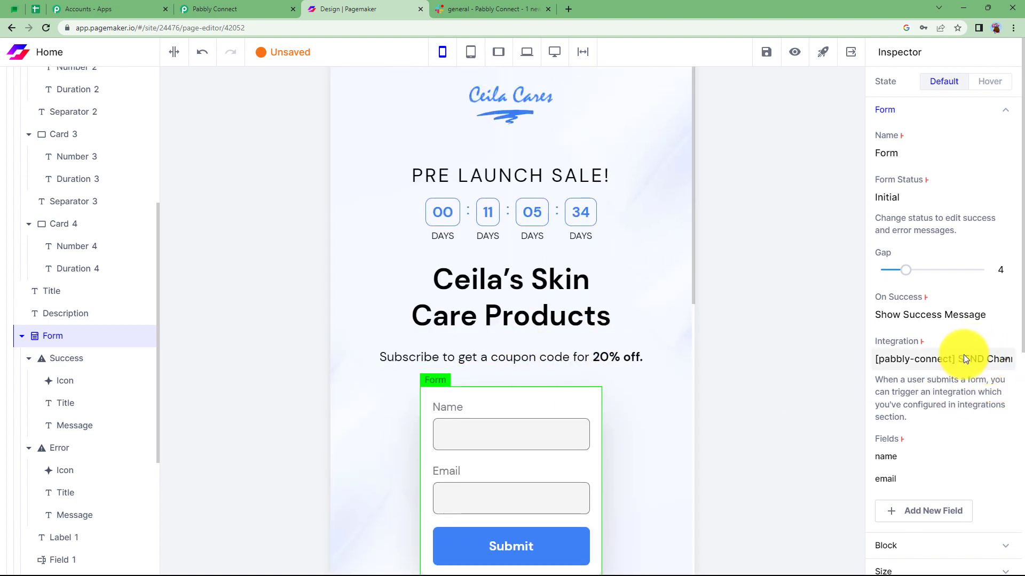
# Check the publishing instruction in Pabbly Connect, and save the Pagemaker landing page and open its preview.
pyautogui.click(234, 9)
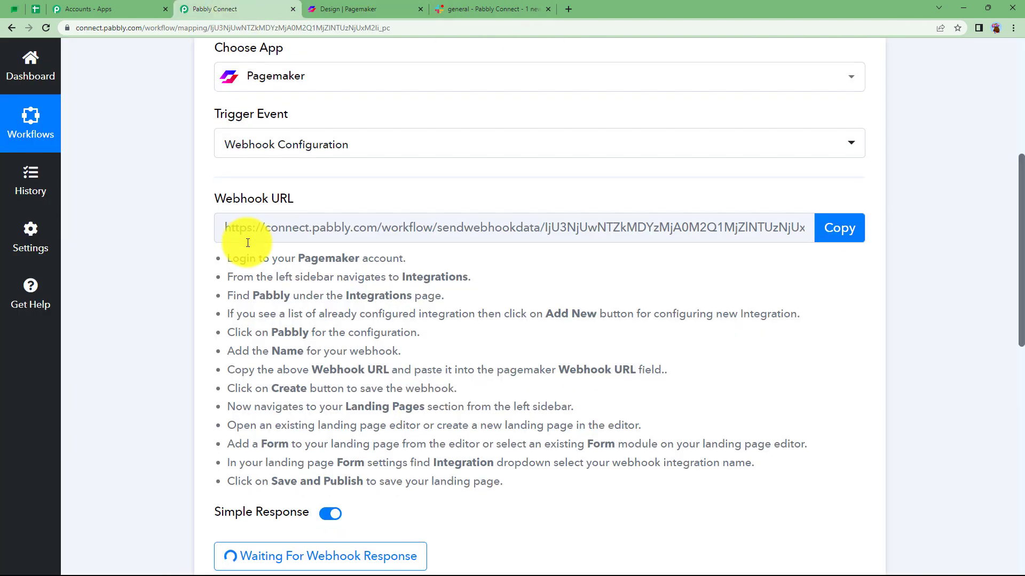
pyautogui.scroll(-2, 320, 160)
pyautogui.click(358, 10)
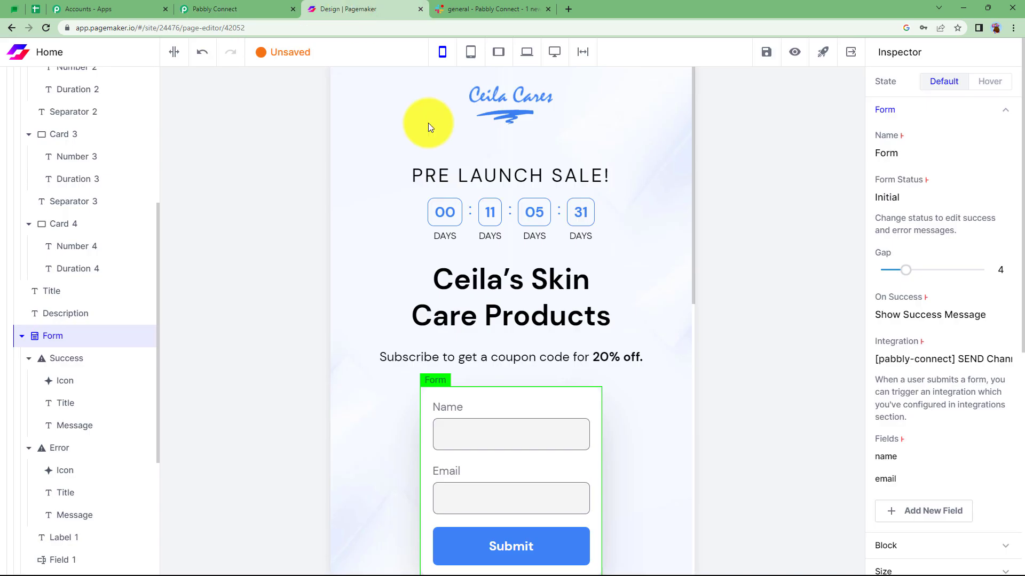
pyautogui.click(770, 60)
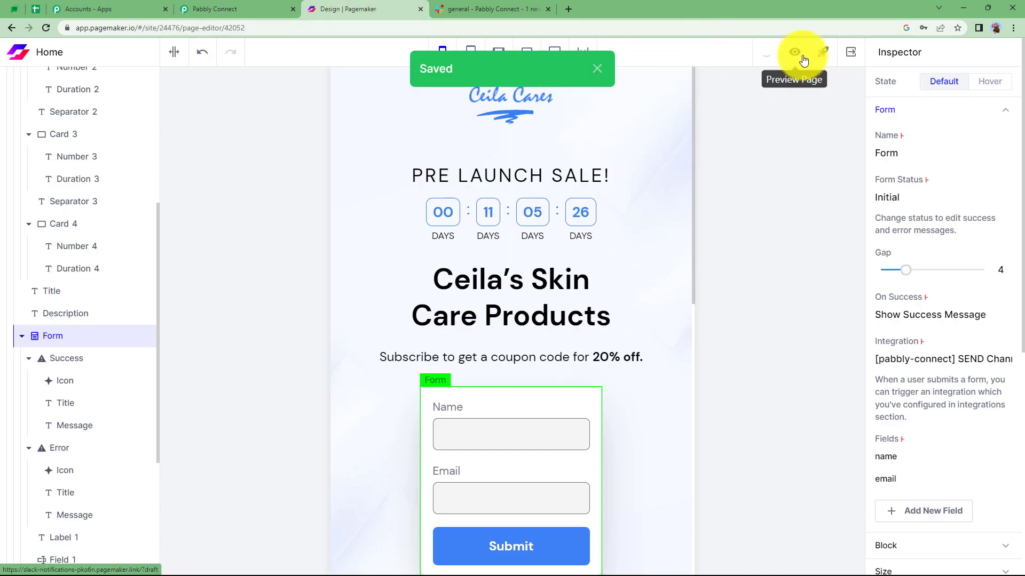
pyautogui.click(799, 53)
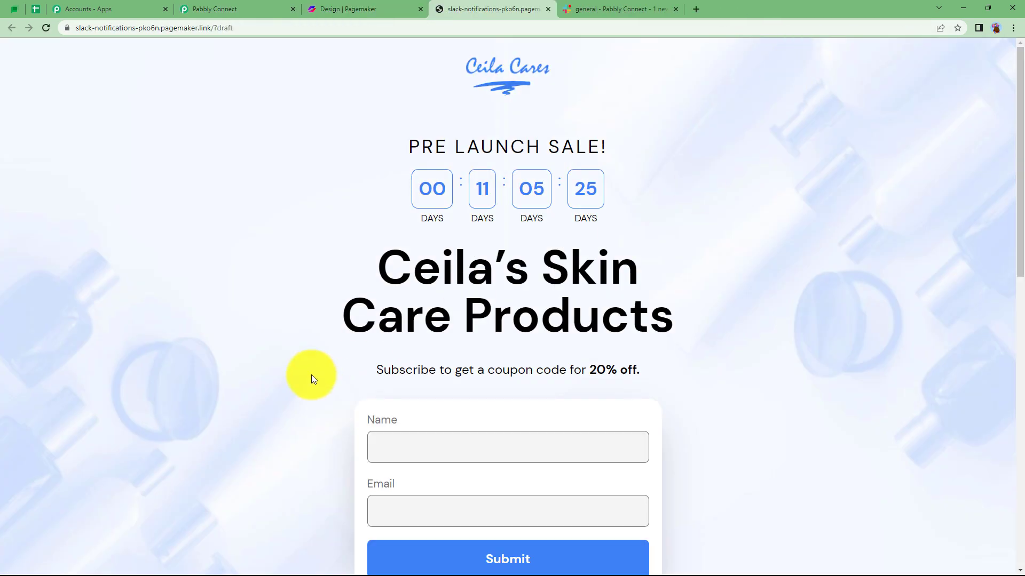
# Submit a test lead with a sample name and e-mail in the previewed form and return to the waiting Pabbly Connect trigger.
pyautogui.click(421, 445)
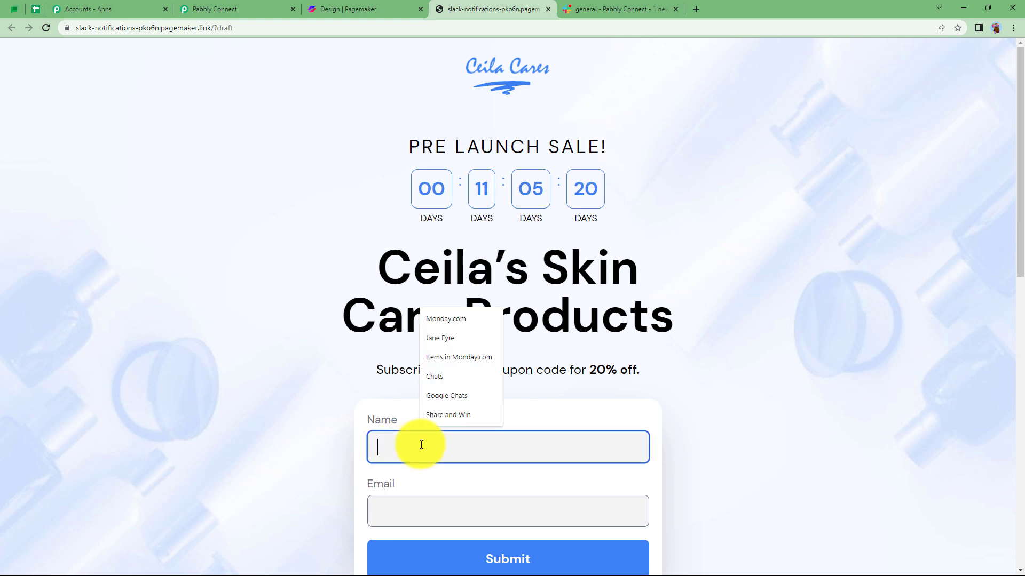
pyautogui.write('Demo User')
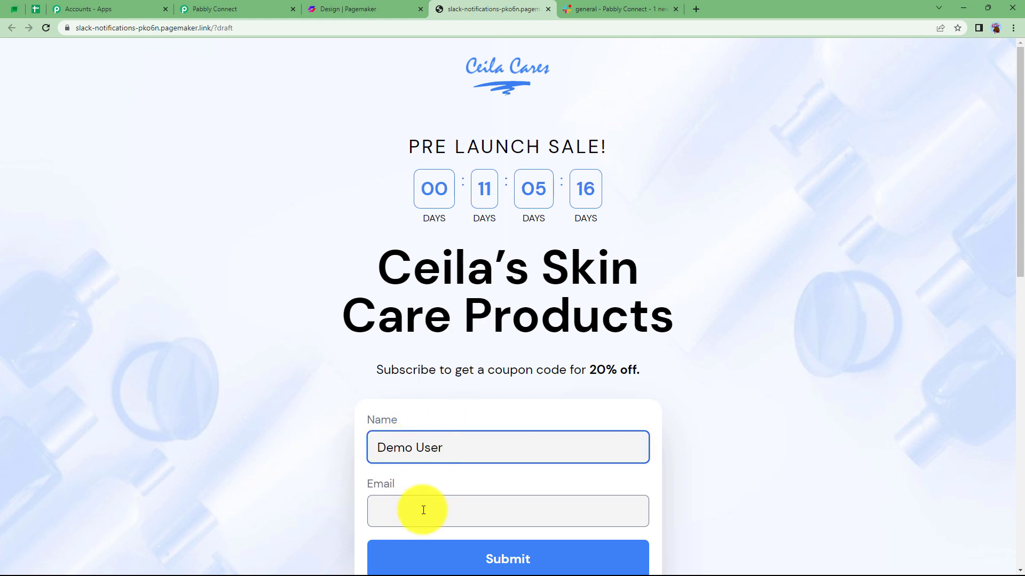
pyautogui.click(423, 509)
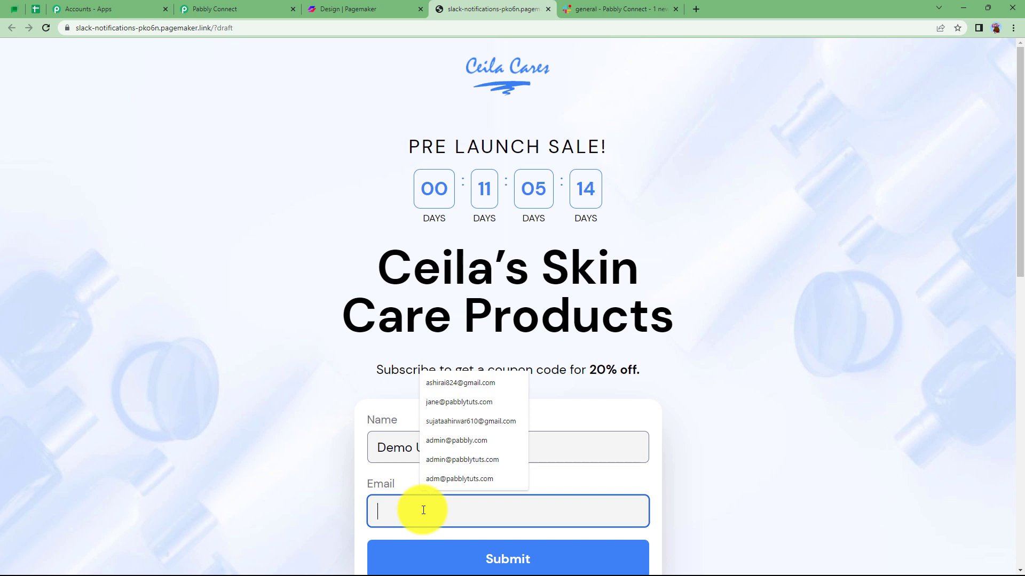
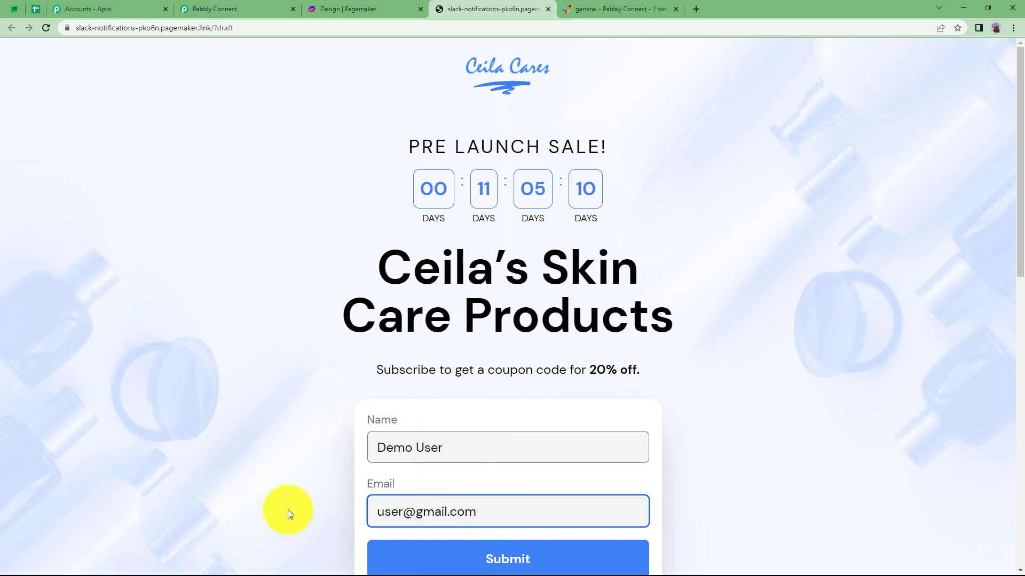
pyautogui.click(287, 510)
pyautogui.click(466, 561)
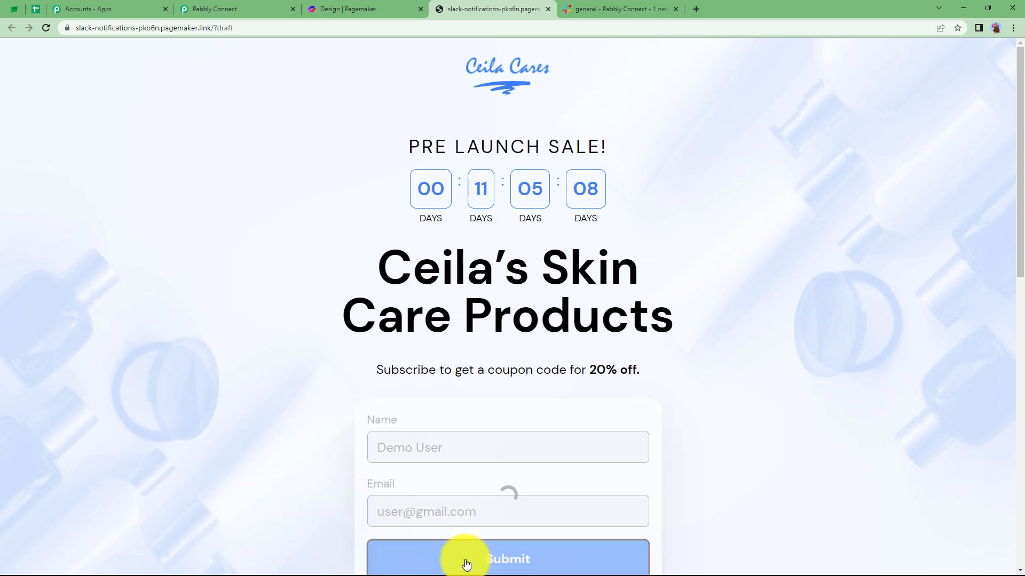
pyautogui.click(203, 6)
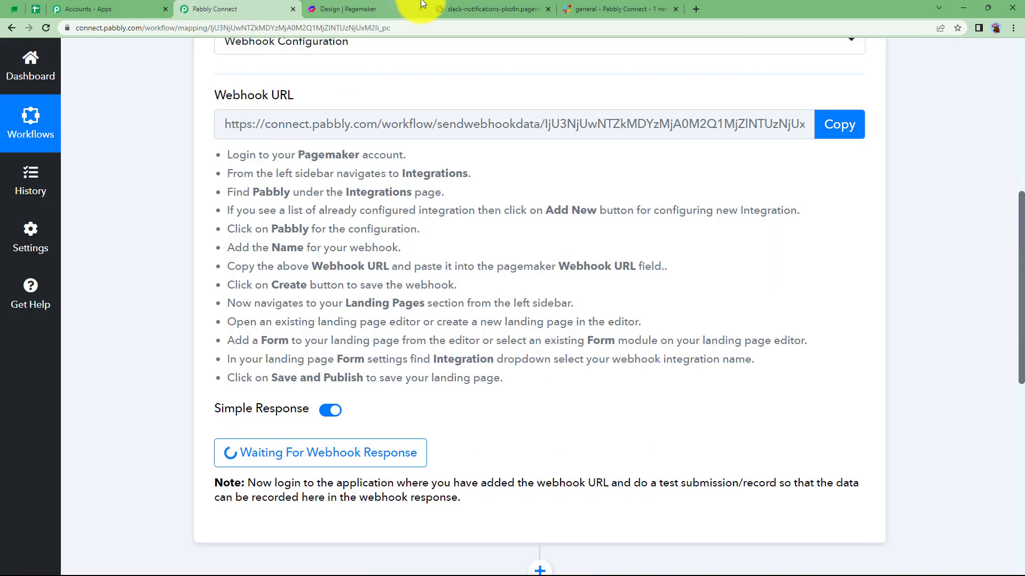
# Compare the name and e-mail captured in the webhook response with the submitted landing page form and its coupon offer text.
pyautogui.click(470, 9)
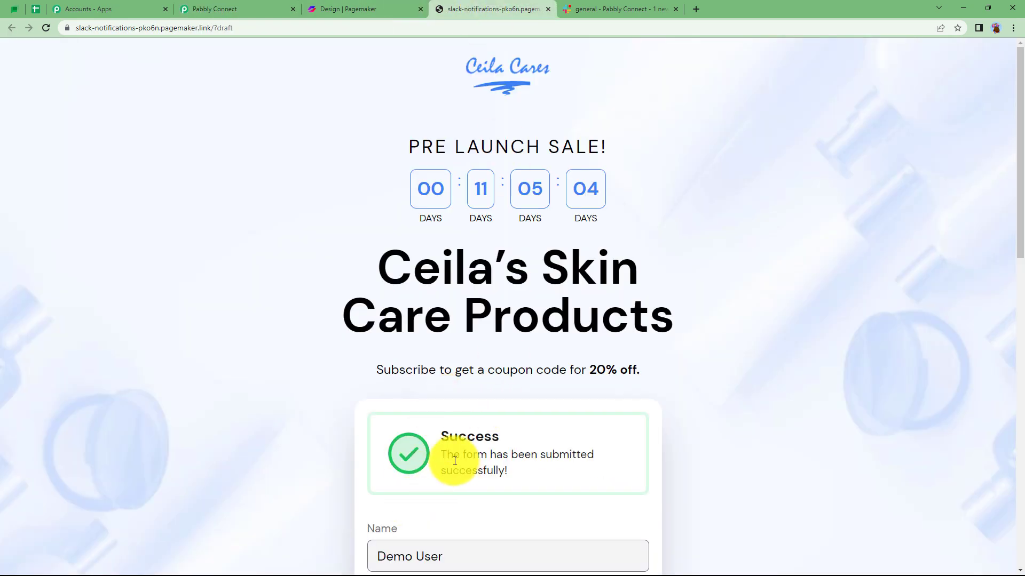
pyautogui.click(252, 6)
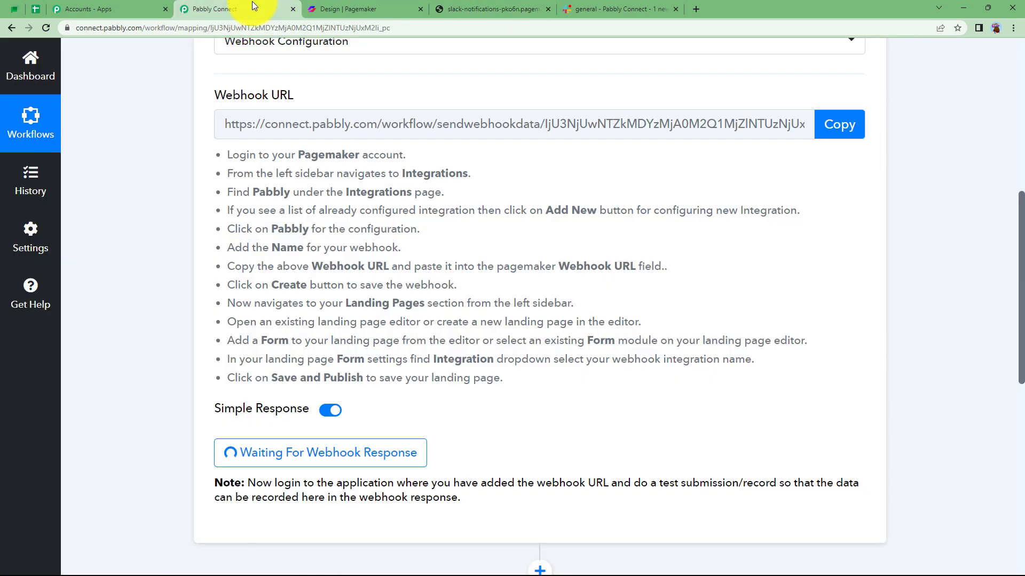
pyautogui.scroll(-2, 136, 505)
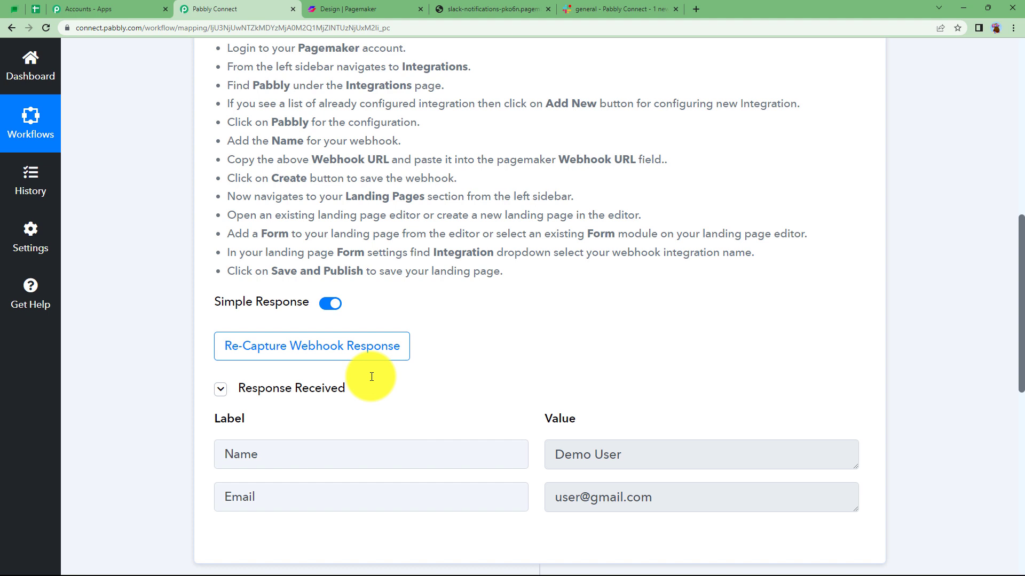
pyautogui.click(625, 454)
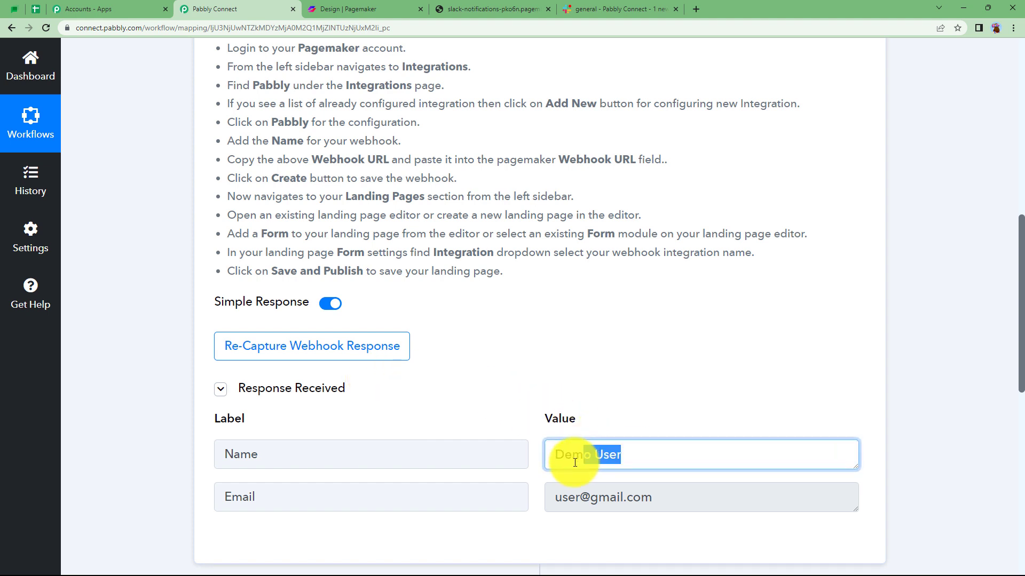
pyautogui.click(688, 504)
pyautogui.click(473, 6)
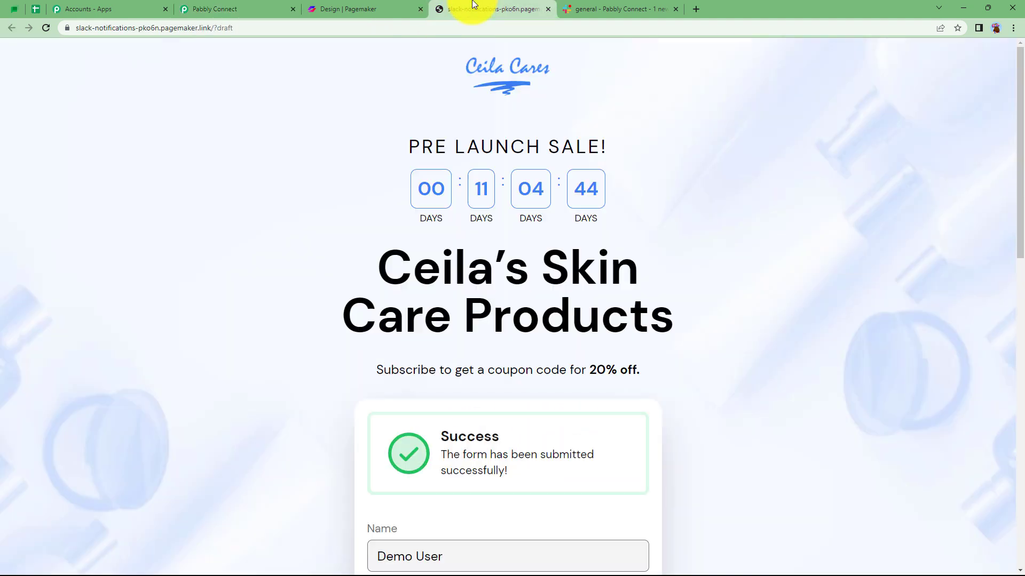
pyautogui.scroll(-2, 448, 414)
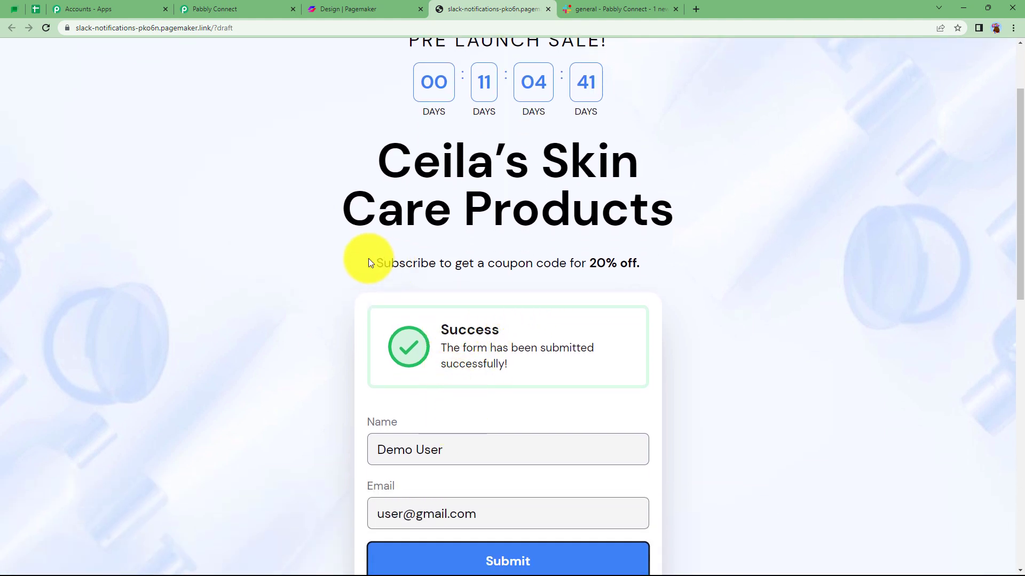
pyautogui.moveTo(371, 261); pyautogui.dragTo(656, 263)
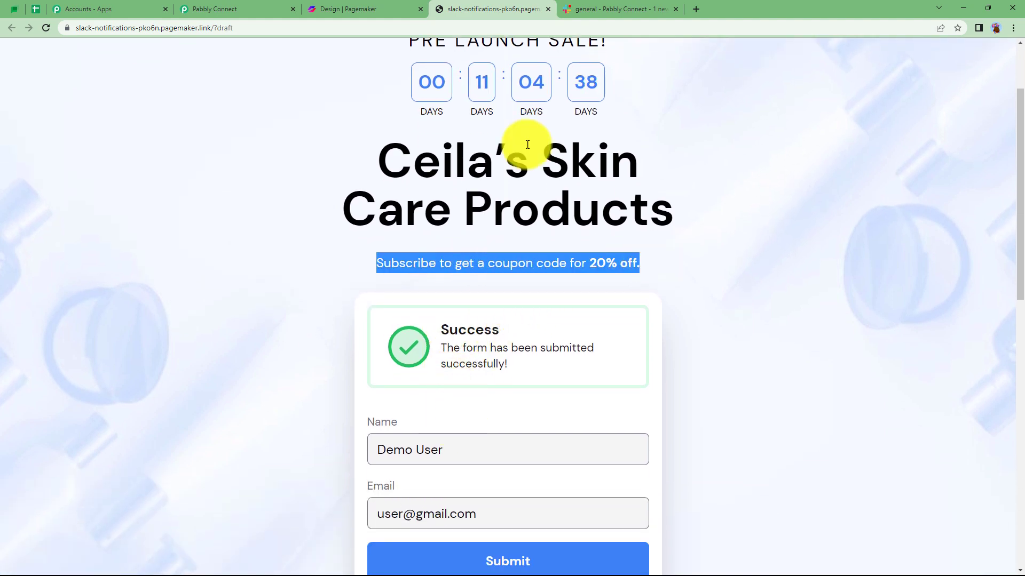
pyautogui.click(251, 6)
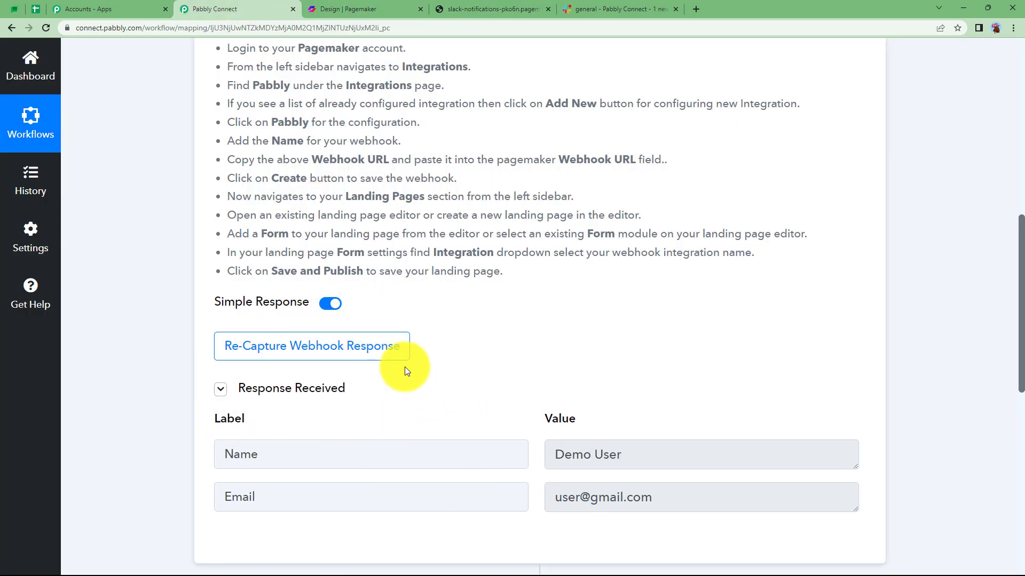
# Collapse the Pagemaker trigger and set the Slack action's event to Send Channel Message.
pyautogui.scroll(6, 448, 343)
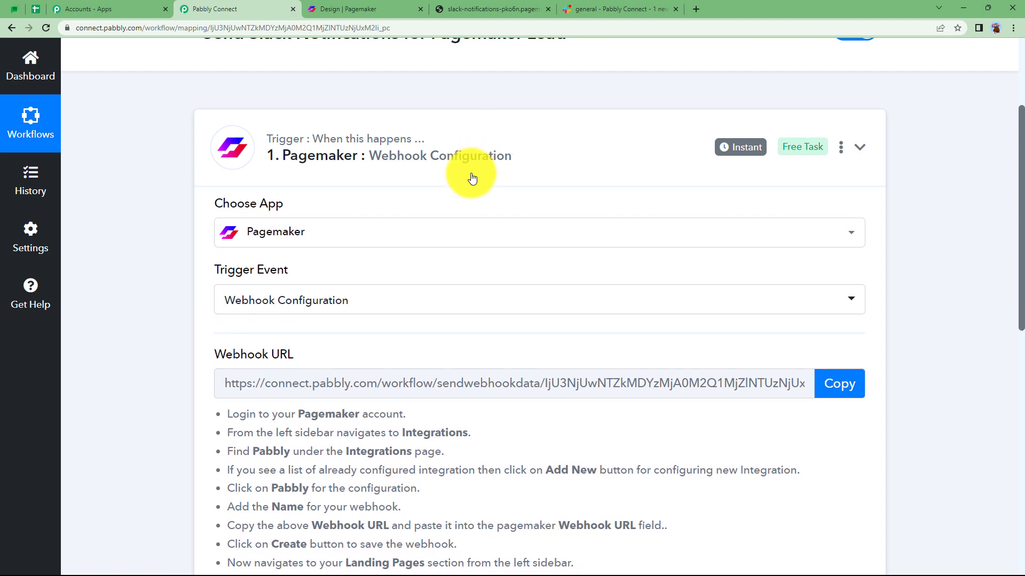
pyautogui.click(472, 178)
pyautogui.click(245, 443)
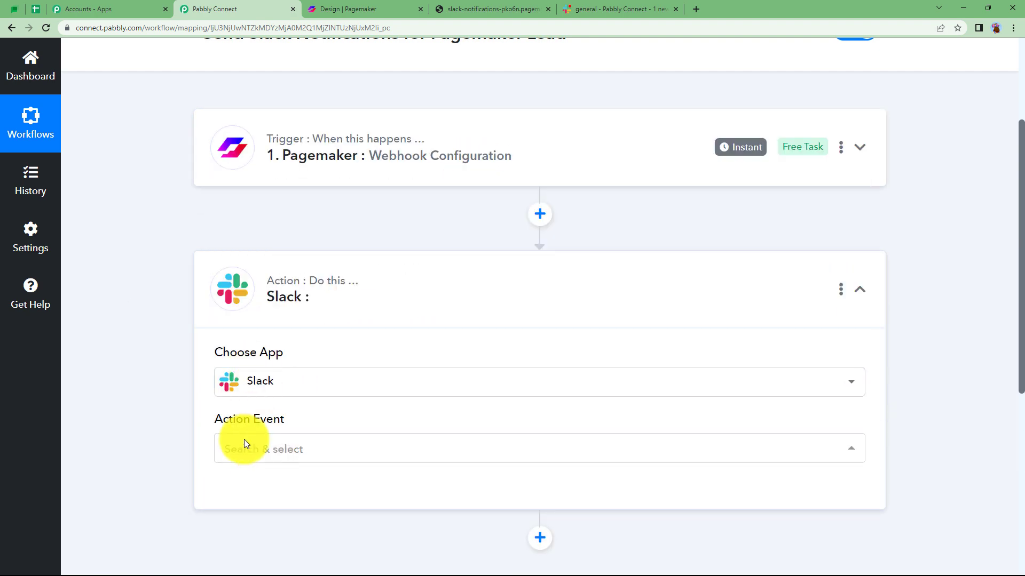
pyautogui.click(331, 140)
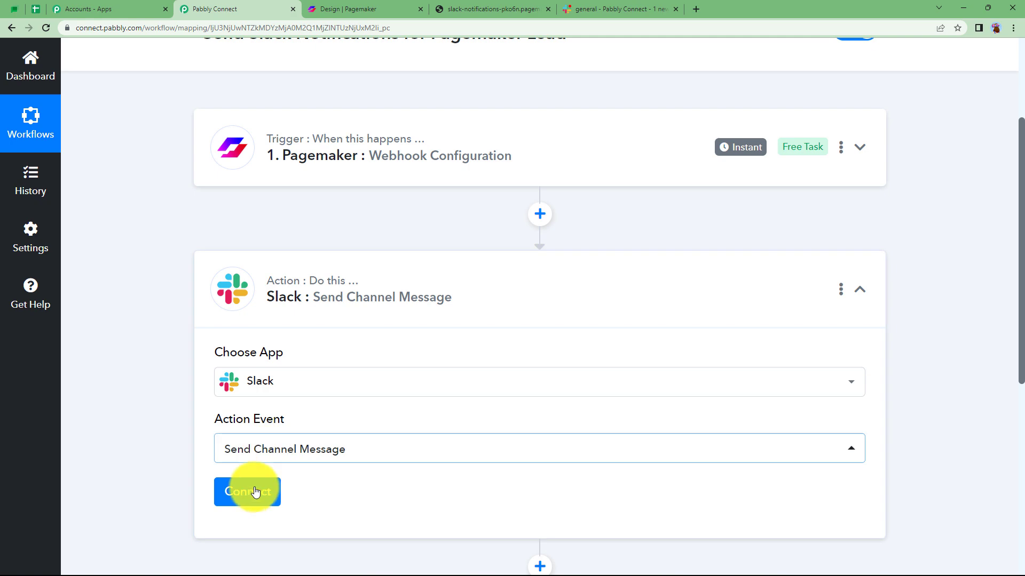
# Start connecting the Slack action to an account with a new connection.
pyautogui.click(254, 491)
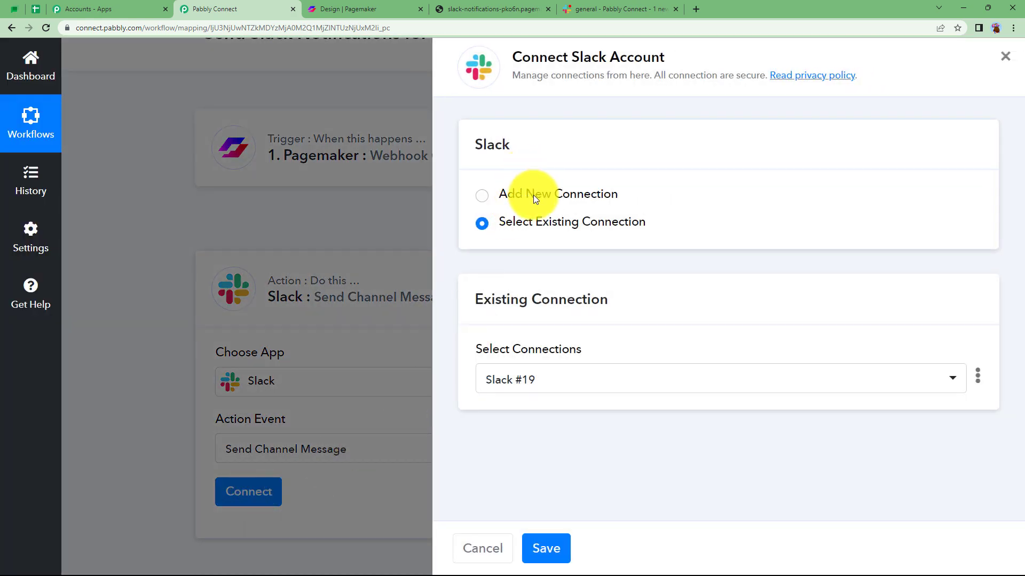
pyautogui.click(533, 194)
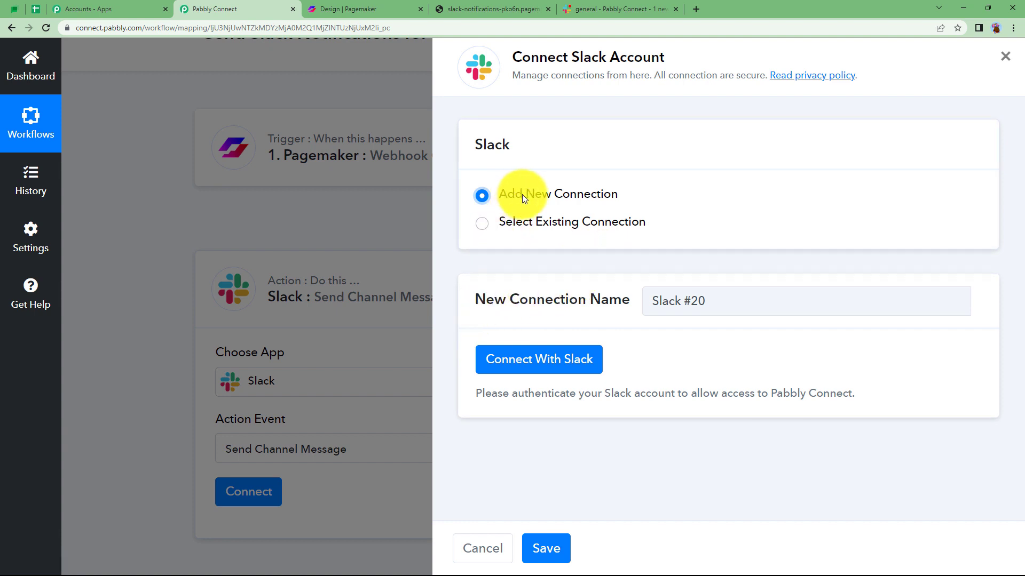
pyautogui.click(539, 360)
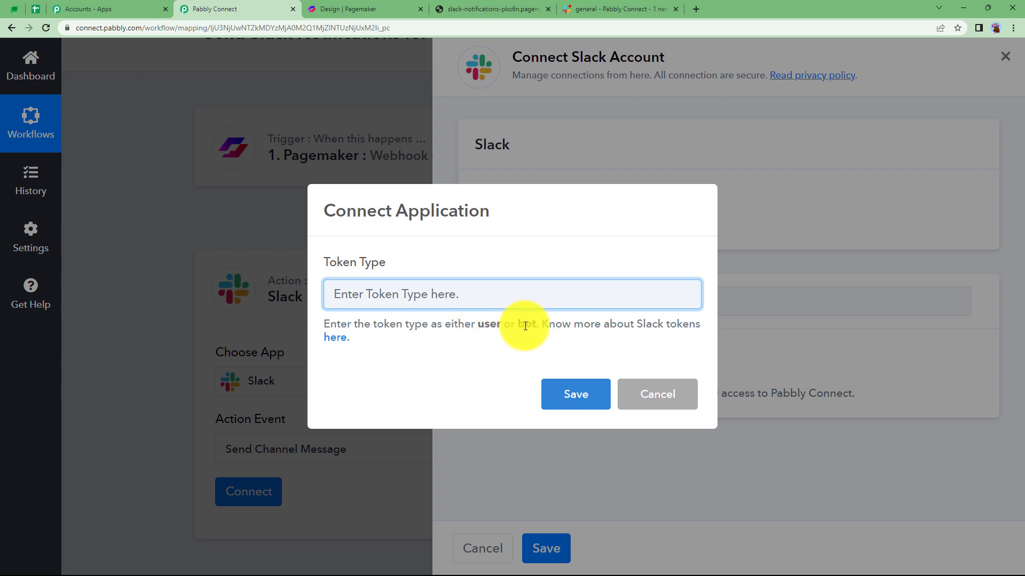
# Read the Pabbly forum help on Slack token types and examine the permissions granted by the user and bot tokens.
pyautogui.click(339, 344)
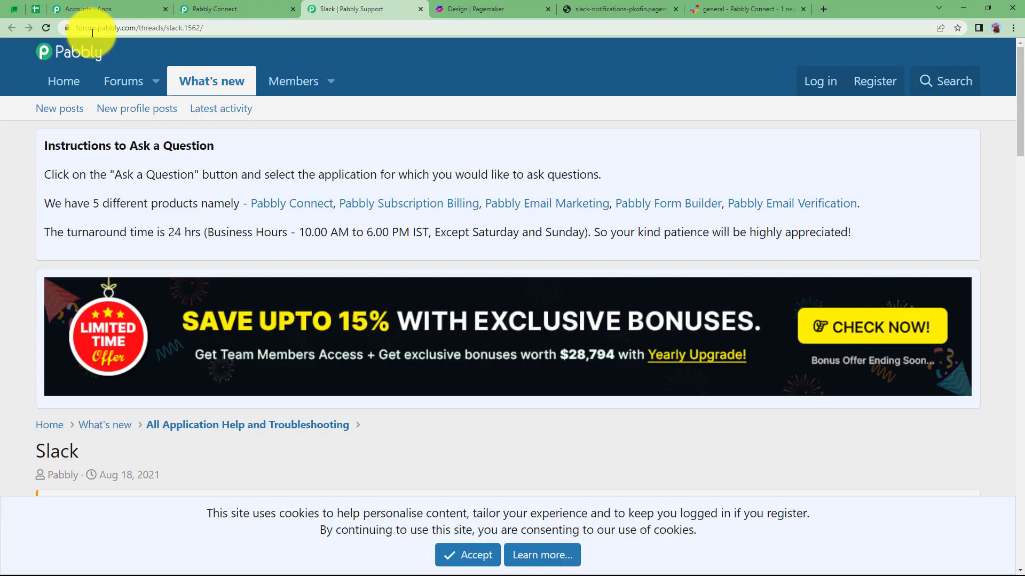
pyautogui.scroll(-7, 210, 366)
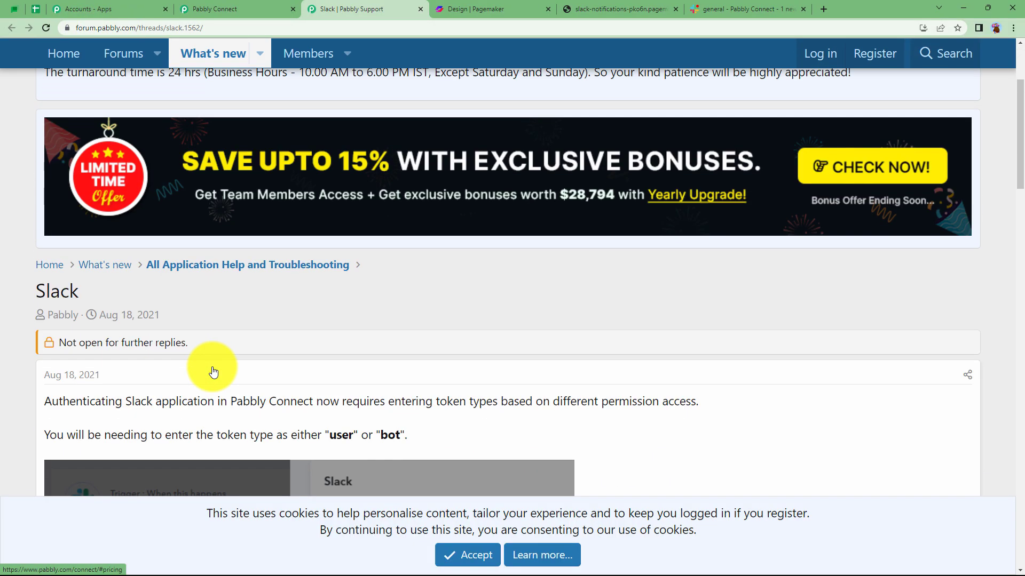
pyautogui.scroll(-8, 212, 367)
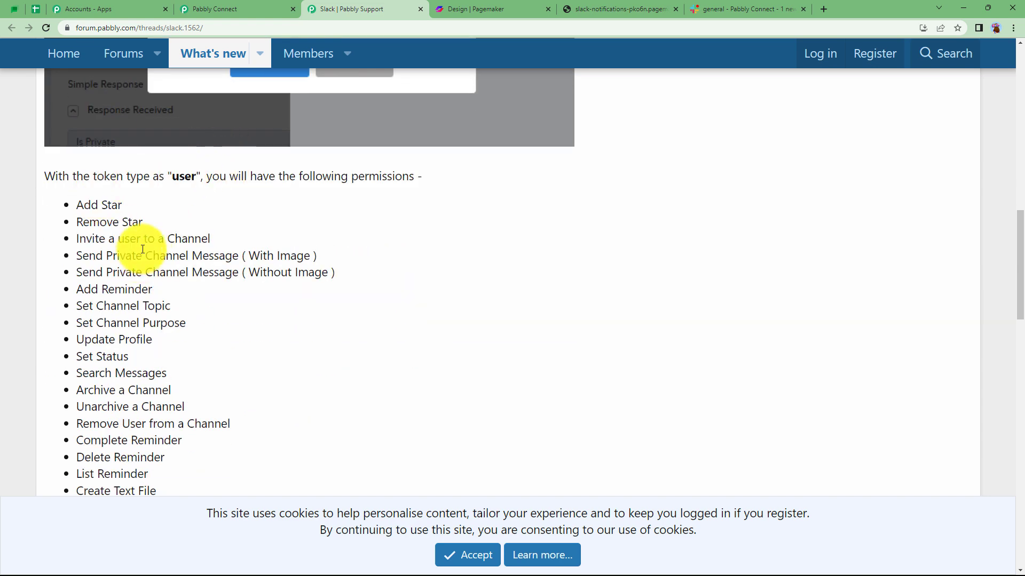
pyautogui.scroll(-1, 96, 176)
pyautogui.moveTo(69, 132); pyautogui.dragTo(182, 461)
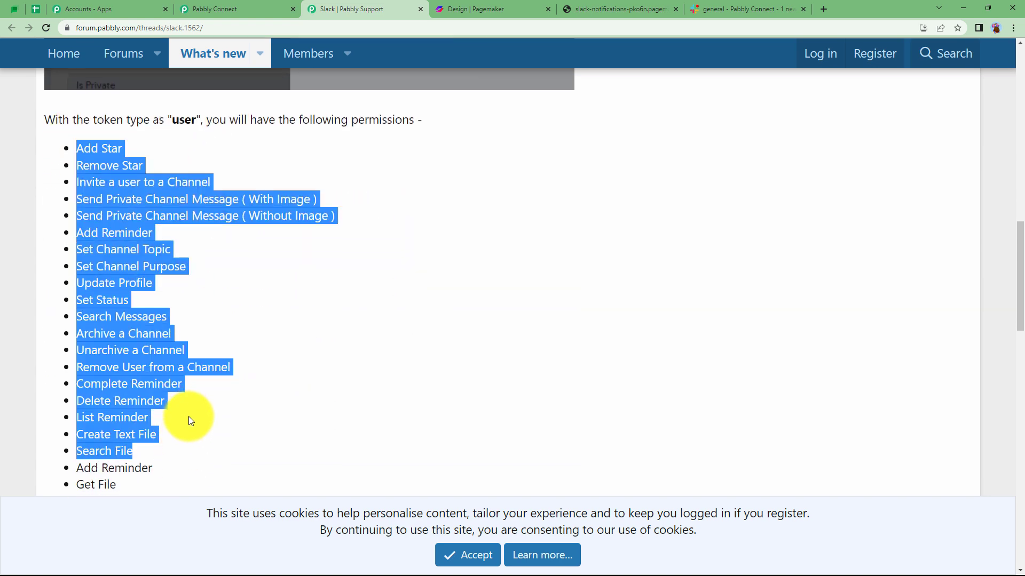
pyautogui.scroll(-10, 188, 416)
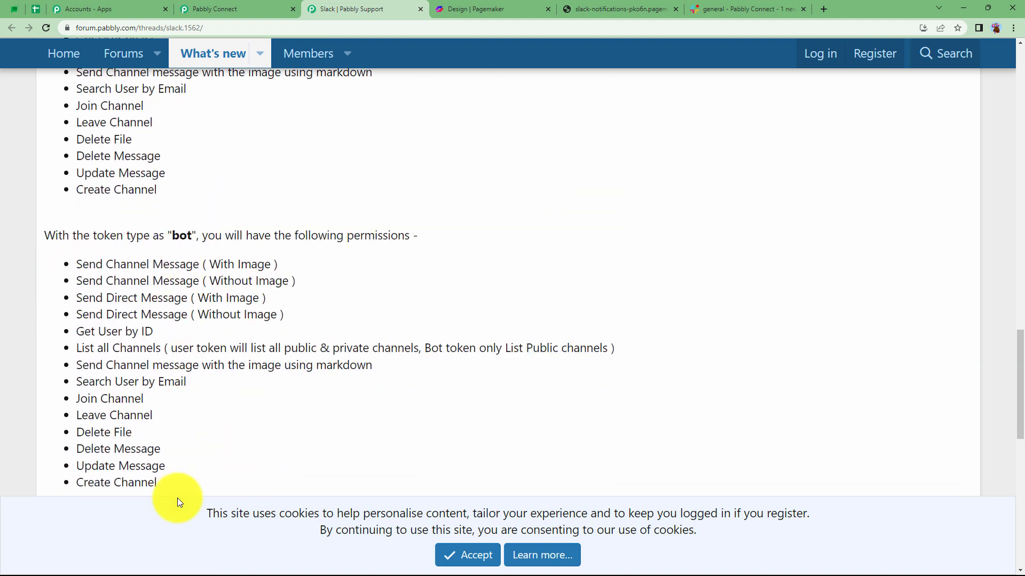
pyautogui.moveTo(177, 498); pyautogui.dragTo(78, 264)
pyautogui.click(87, 263)
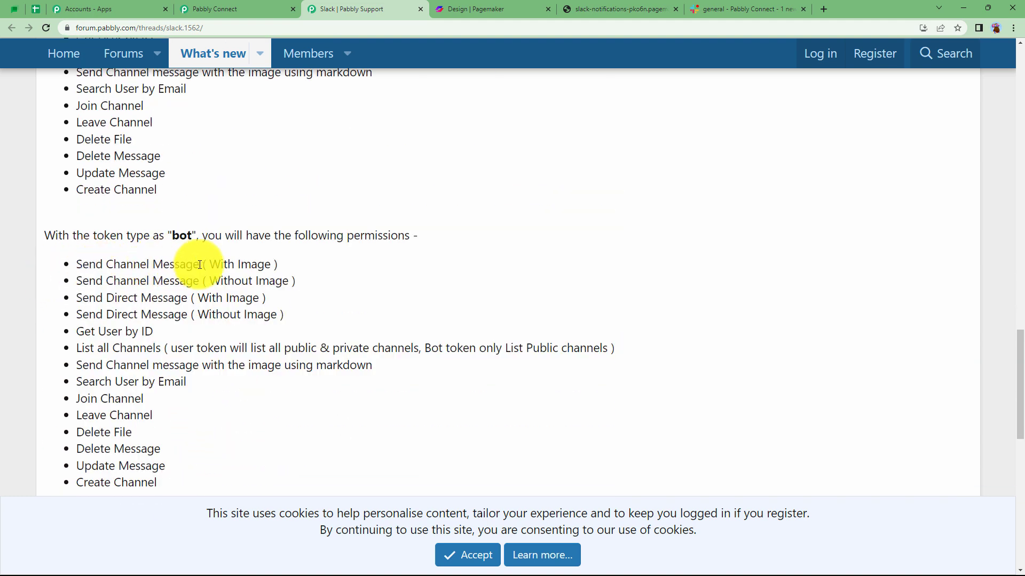
# Copy the word "bot" from the help thread, enter it as the token type in Pabbly Connect, and save it.
pyautogui.doubleClick(182, 236)
pyautogui.hotkey('ctrl', 'c')
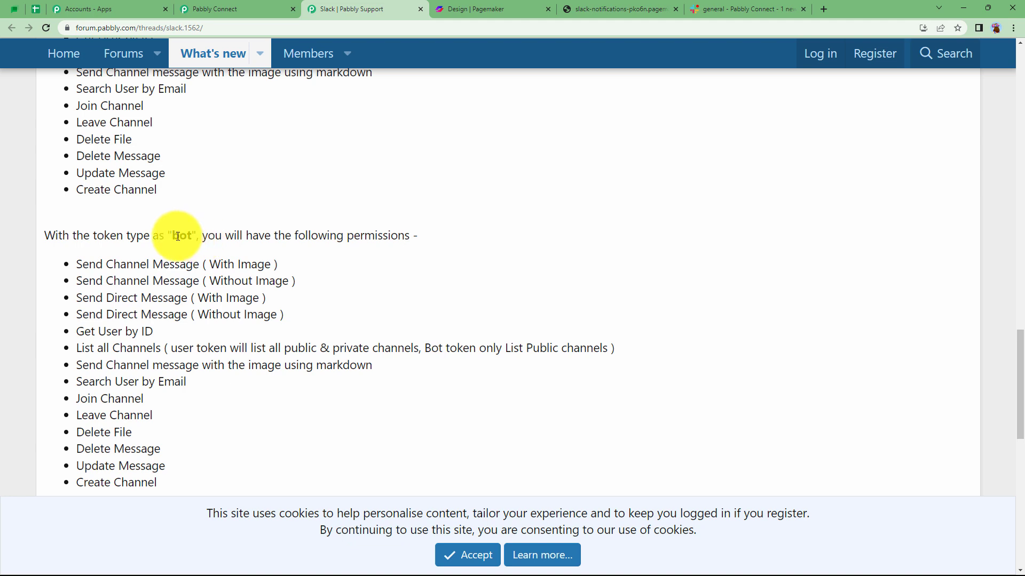
pyautogui.click(248, 14)
pyautogui.click(399, 298)
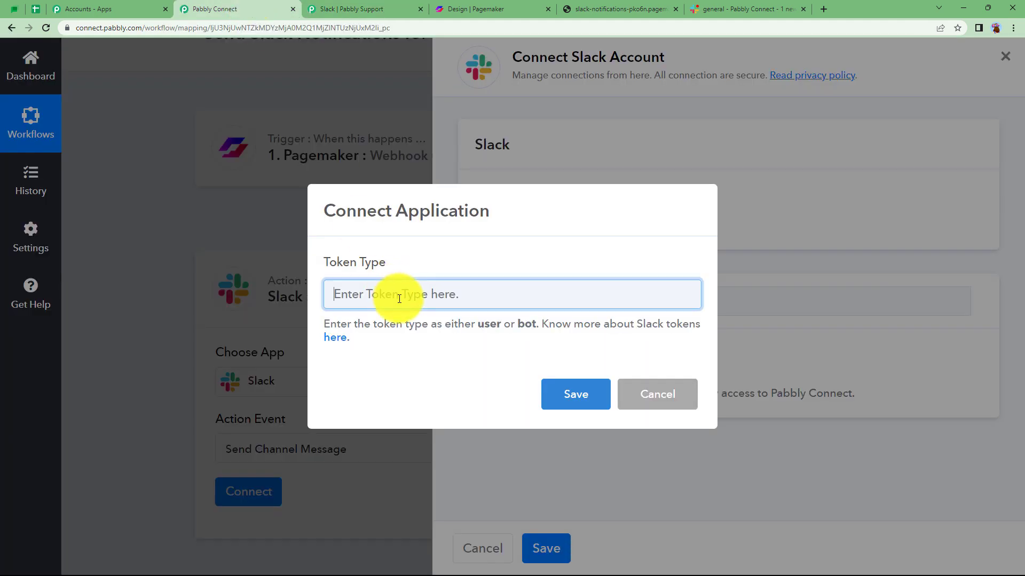
pyautogui.hotkey('ctrl', 'v')
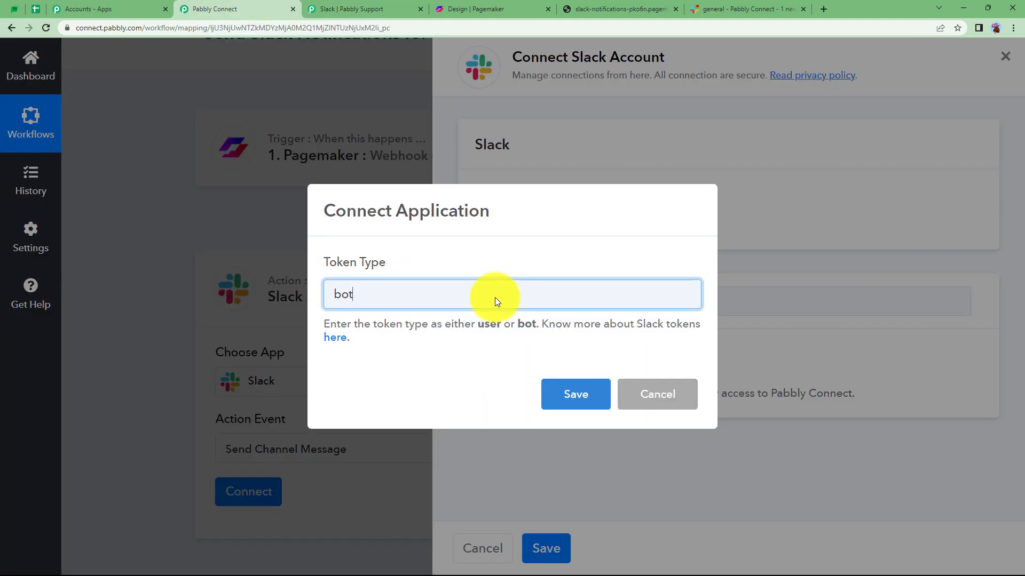
pyautogui.click(568, 401)
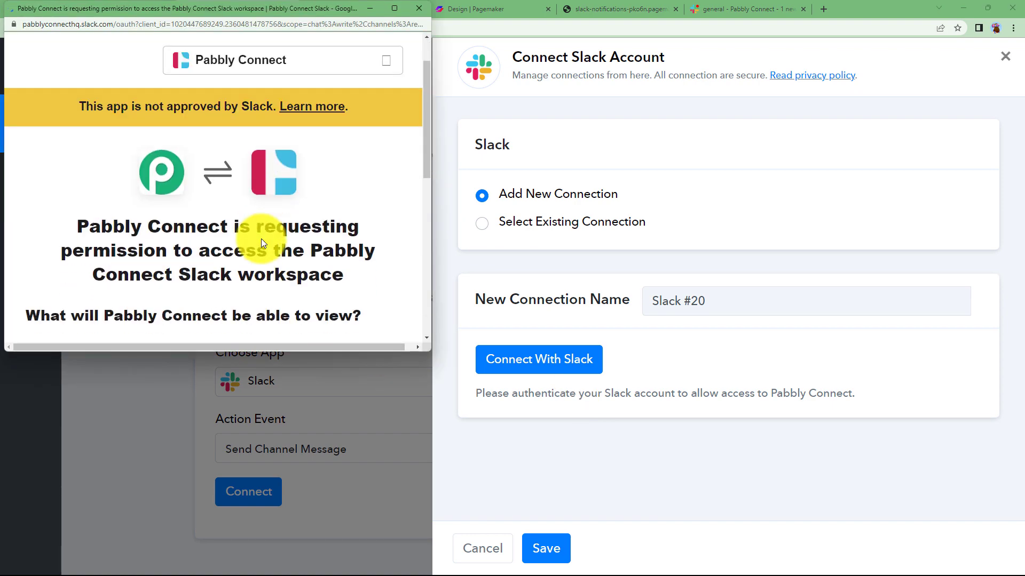
# Review the requested permissions and allow Pabbly Connect to access the Slack workspace.
pyautogui.scroll(-3, 261, 238)
pyautogui.scroll(-4, 261, 238)
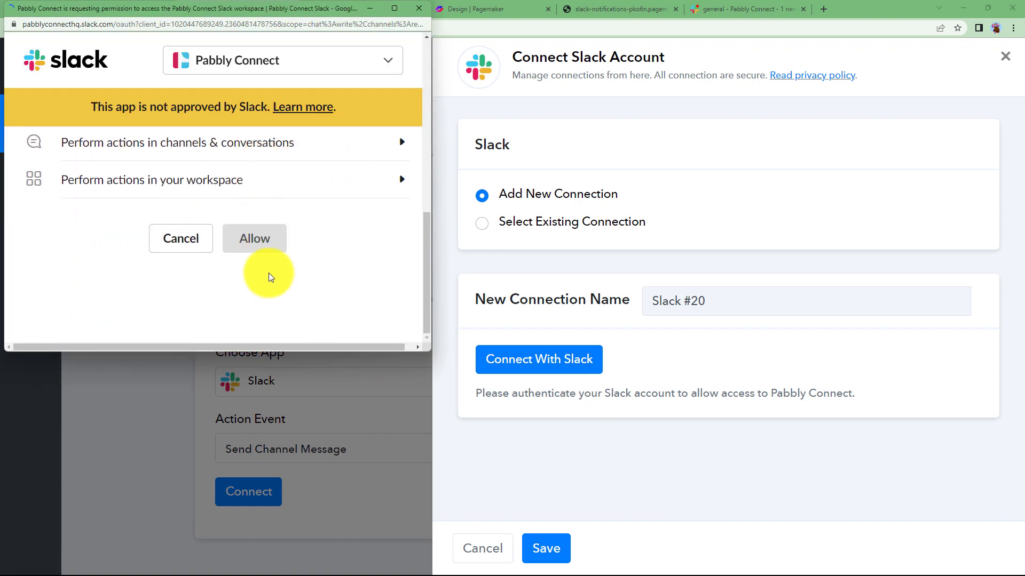
pyautogui.scroll(3, 268, 270)
pyautogui.scroll(-5, 269, 272)
pyautogui.click(270, 252)
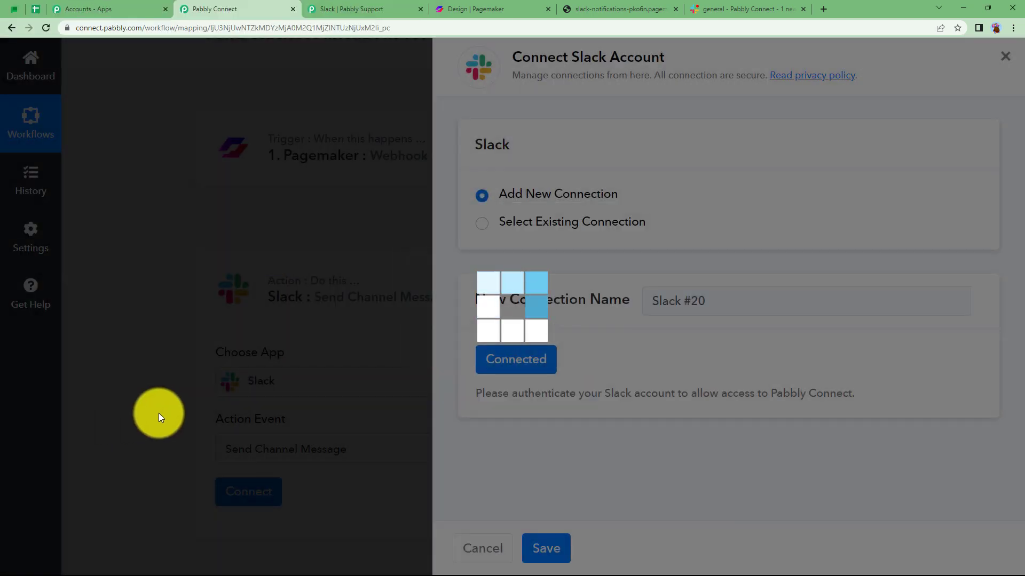
# Check the target channel in Slack and set the action's Channel to general in Pabbly Connect.
pyautogui.scroll(-3, 158, 417)
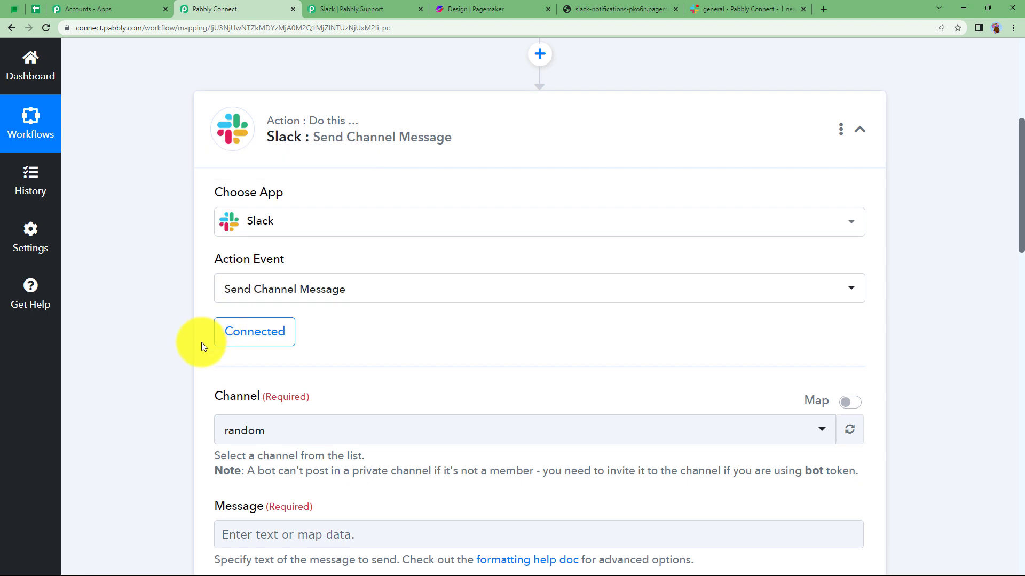
pyautogui.scroll(-2, 202, 347)
pyautogui.click(229, 325)
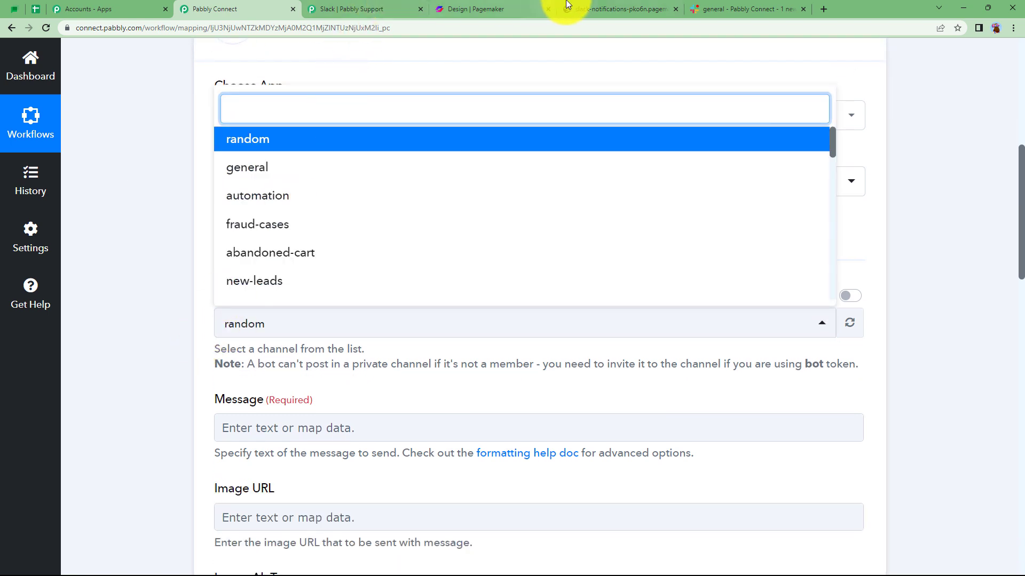
pyautogui.click(731, 6)
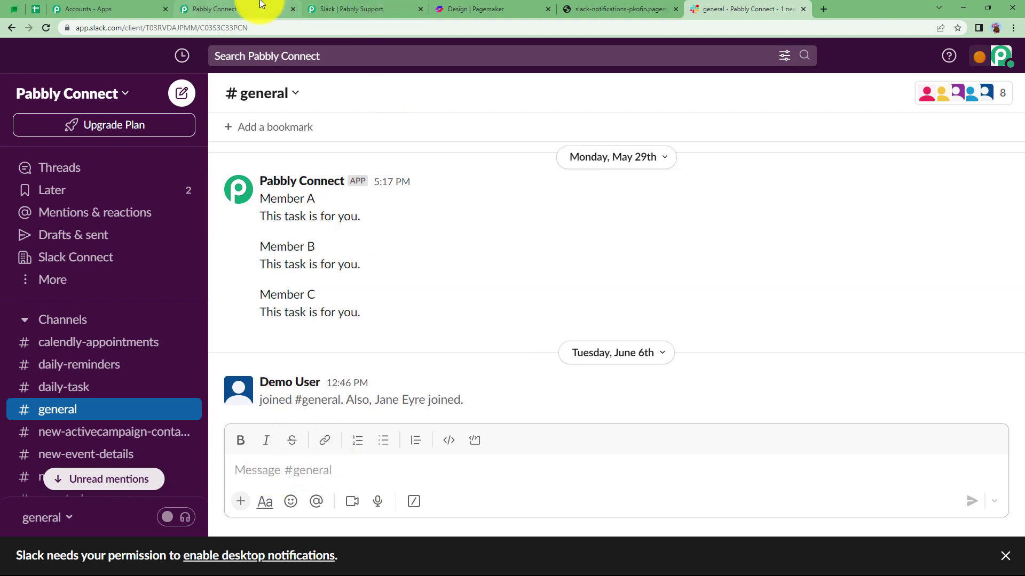
pyautogui.click(258, 7)
pyautogui.click(258, 168)
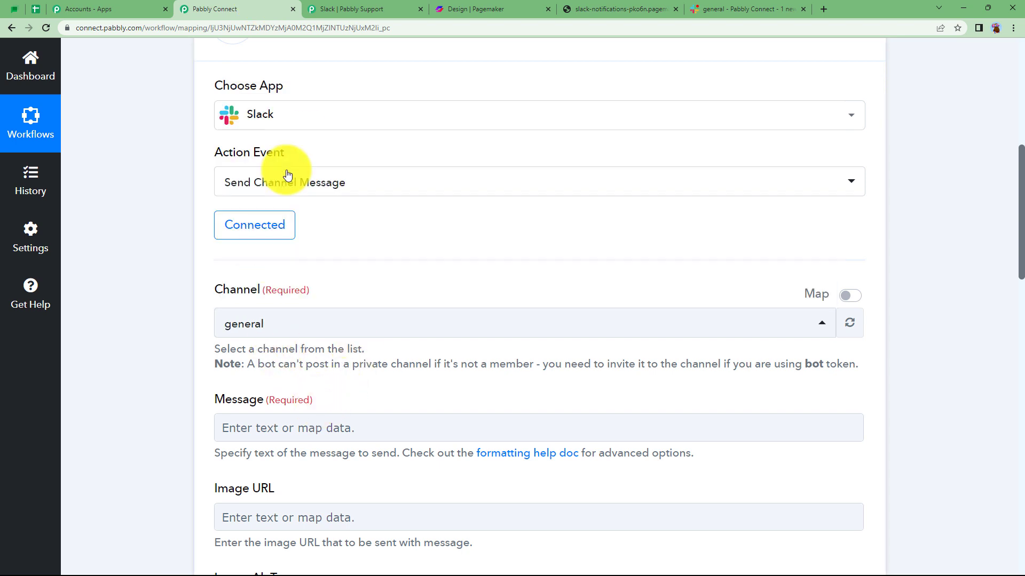
# Enter "NEW CUSTOMER SUBSCRIPTION" as the Slack message, with "Name:" and "Email:" on separate lines below, and place the cursor after "Name:".
pyautogui.click(248, 430)
pyautogui.scroll(-2, 211, 387)
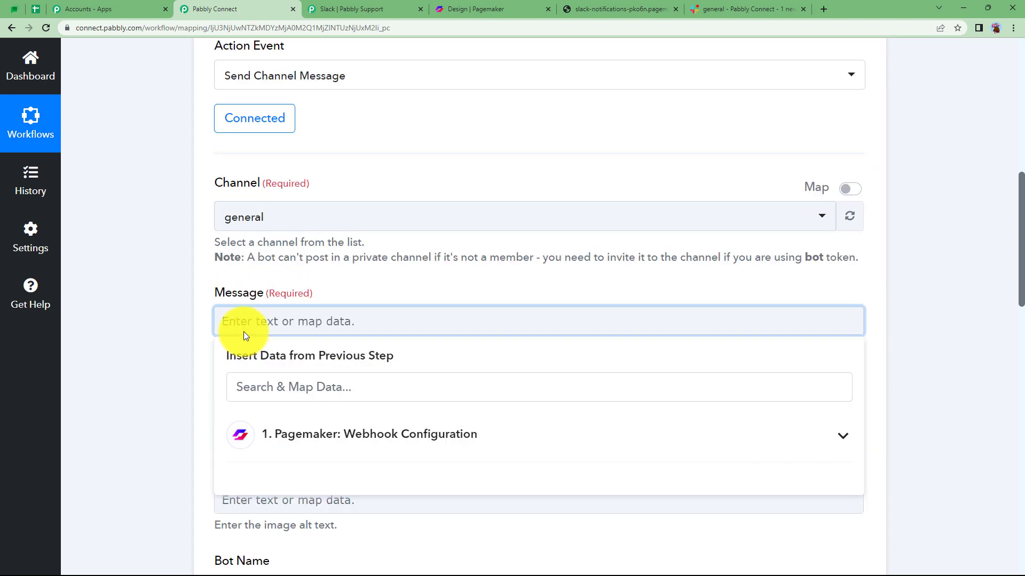
pyautogui.write('NEW CUSTOMER SUBSCRIPTION')
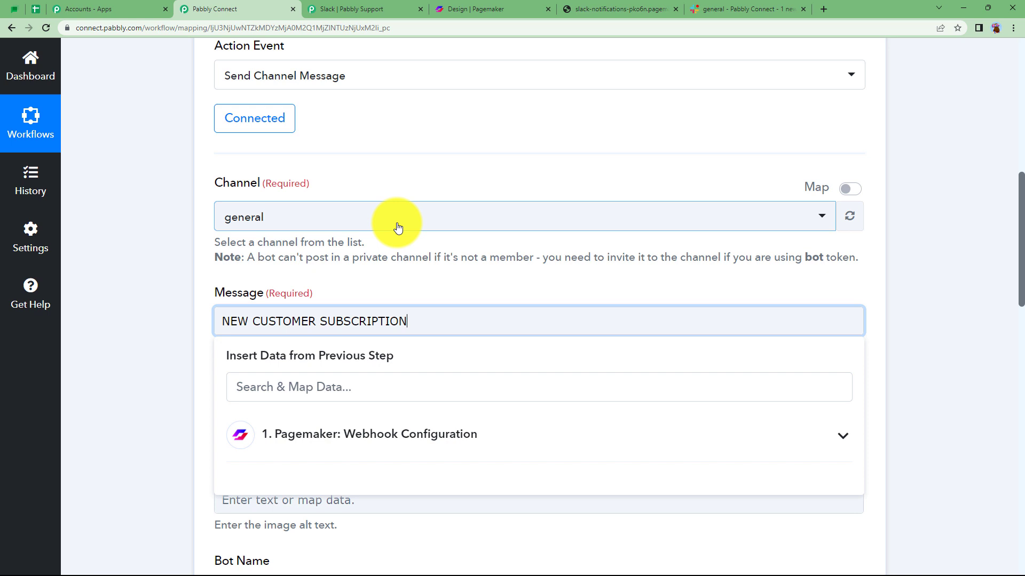
pyautogui.press('Return')
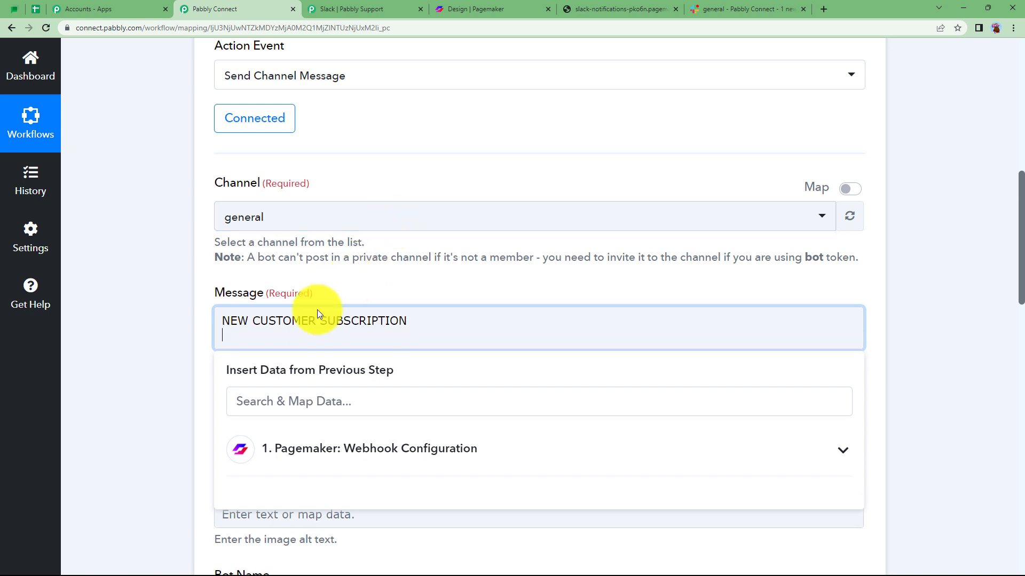
pyautogui.write('Name:')
pyautogui.press('Return')
pyautogui.write('Ema')
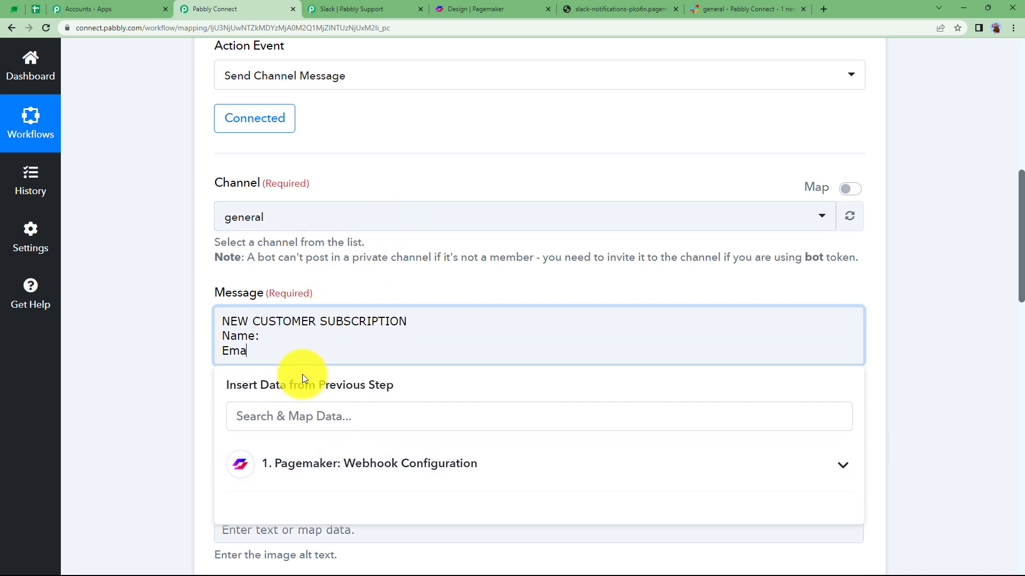
pyautogui.write('il:')
pyautogui.click(267, 336)
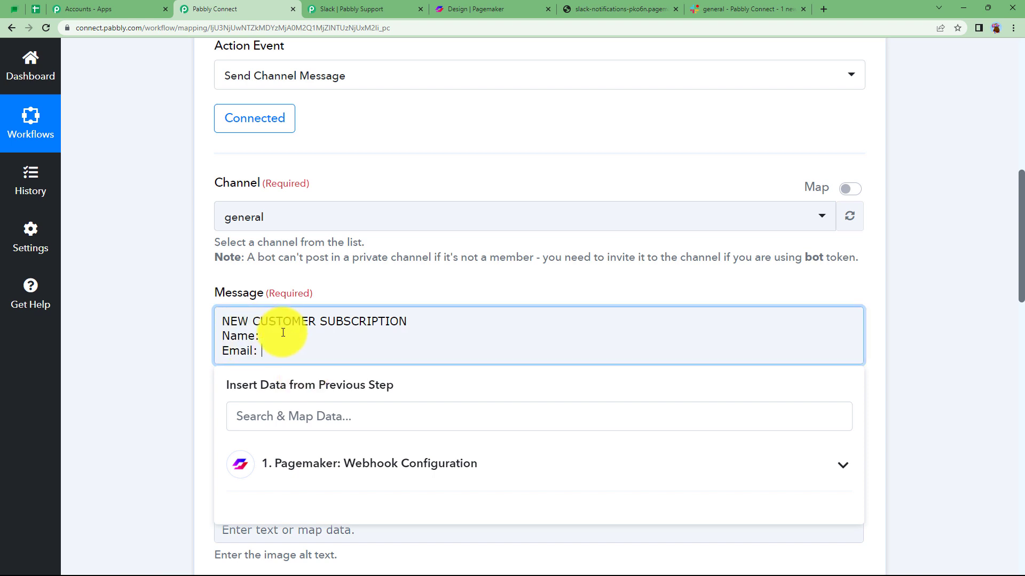
# Map the Name and Email values from the Pagemaker webhook step after the matching labels in the Slack message.
pyautogui.click(350, 466)
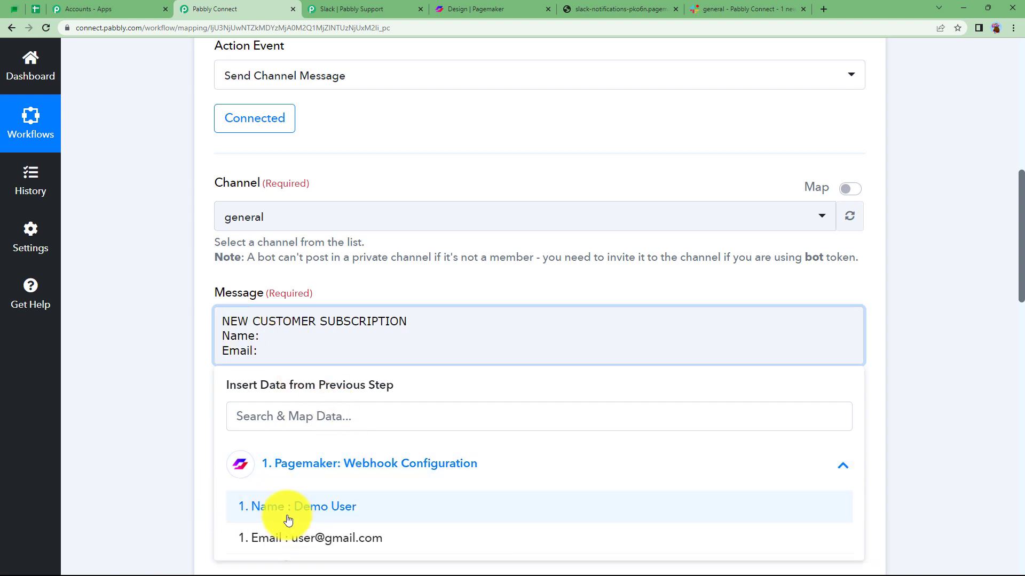
pyautogui.click(286, 516)
pyautogui.click(302, 369)
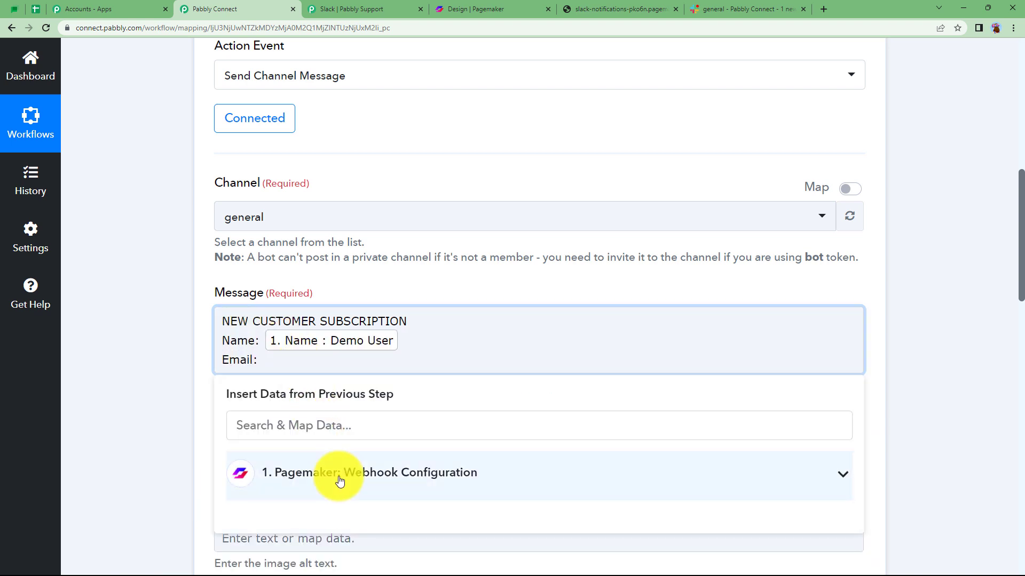
pyautogui.moveTo(337, 473); pyautogui.dragTo(326, 473)
pyautogui.scroll(-3, 182, 482)
pyautogui.click(316, 387)
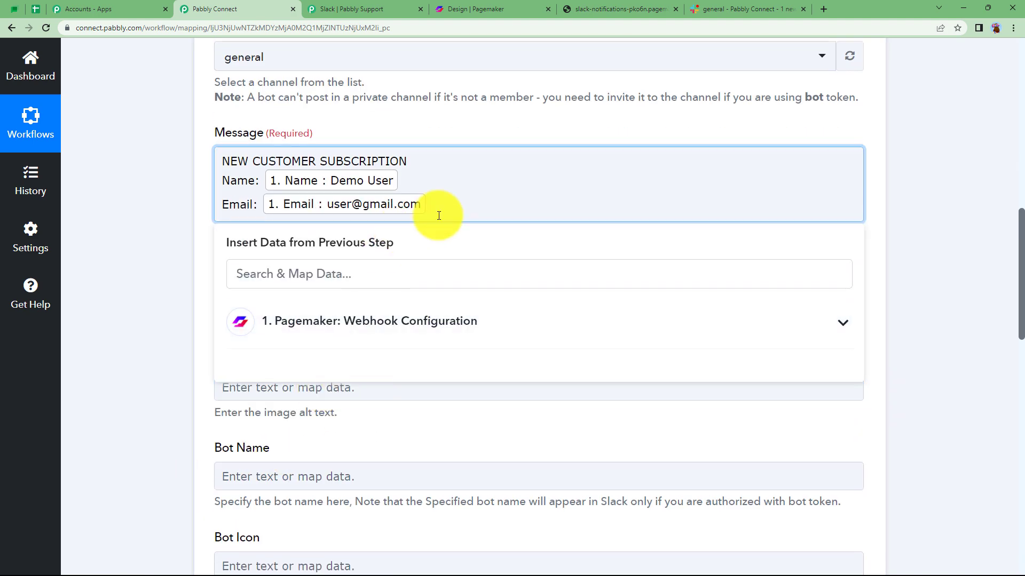
# Add the closing line "Mail the customer details of the offer and coupon of 20% off." below the email, separated by a blank line.
pyautogui.press('Return')
pyautogui.press('Return')
pyautogui.write('Mail the customer details of the offer and coupon of 20% off.')
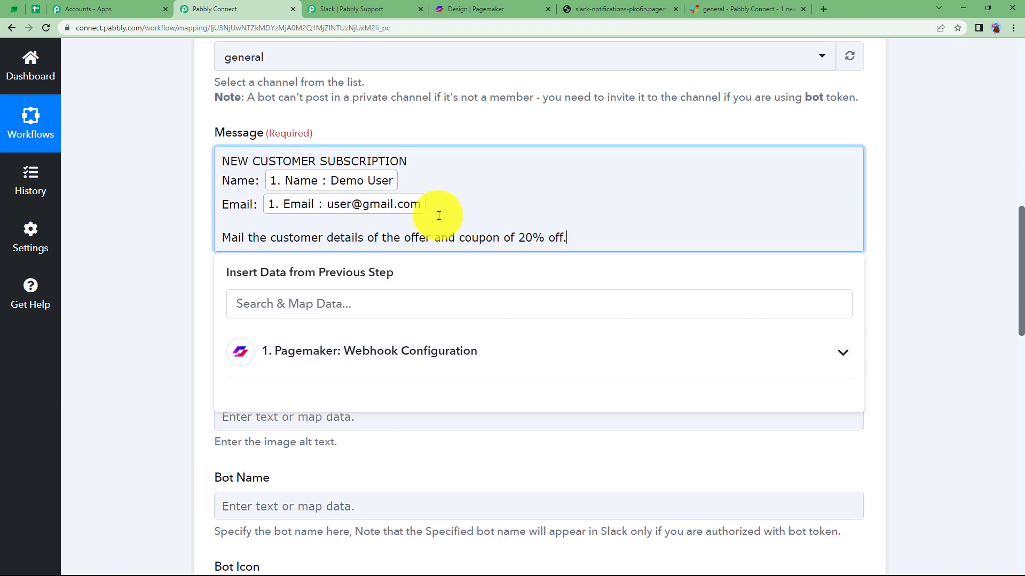
pyautogui.click(183, 241)
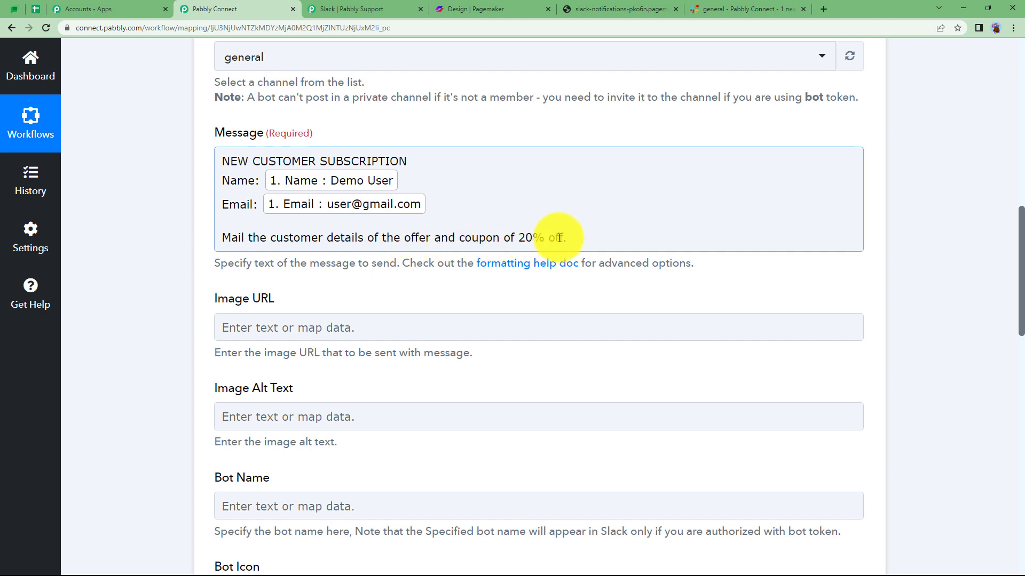
pyautogui.click(182, 341)
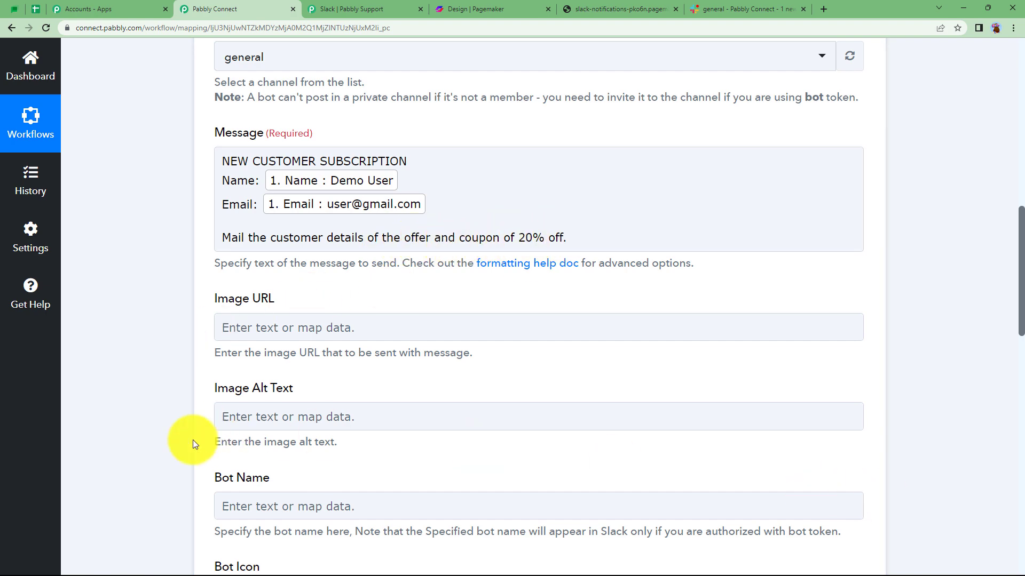
# Save the Slack action with a test request and review the response received.
pyautogui.scroll(-4, 177, 346)
pyautogui.scroll(-9, 177, 344)
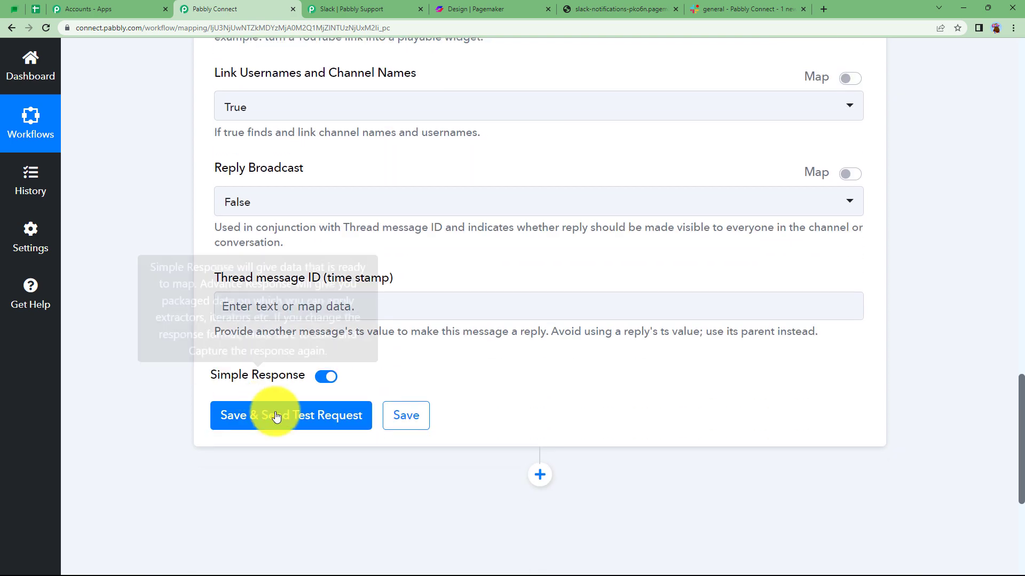
pyautogui.click(277, 416)
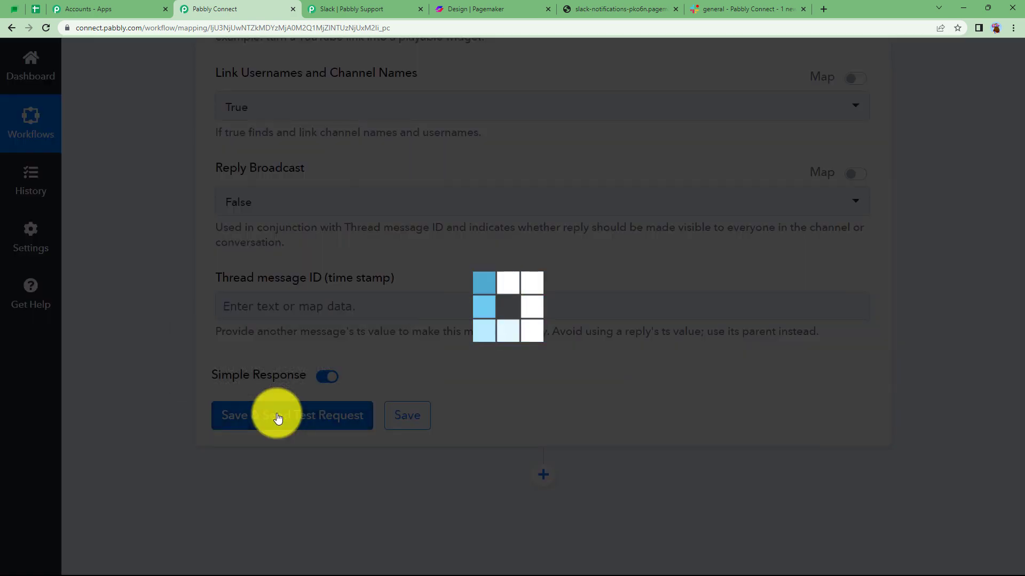
pyautogui.scroll(-4, 177, 467)
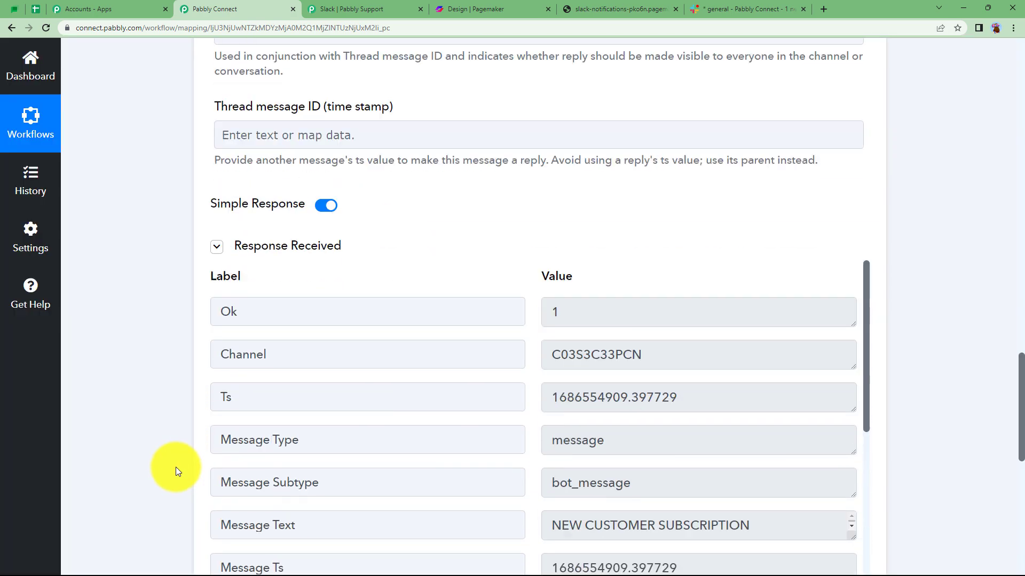
pyautogui.scroll(-10, 583, 326)
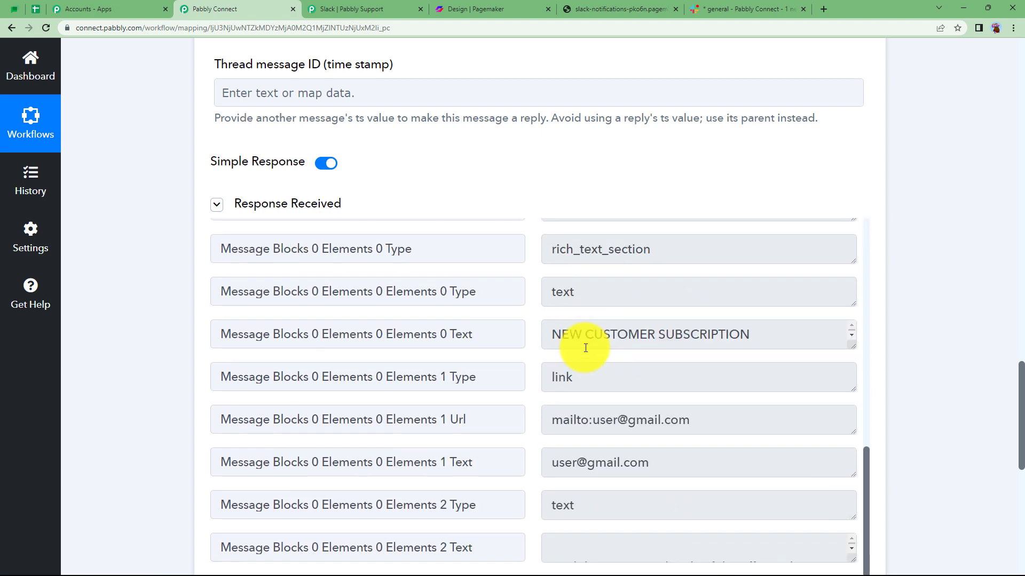
pyautogui.scroll(8, 697, 419)
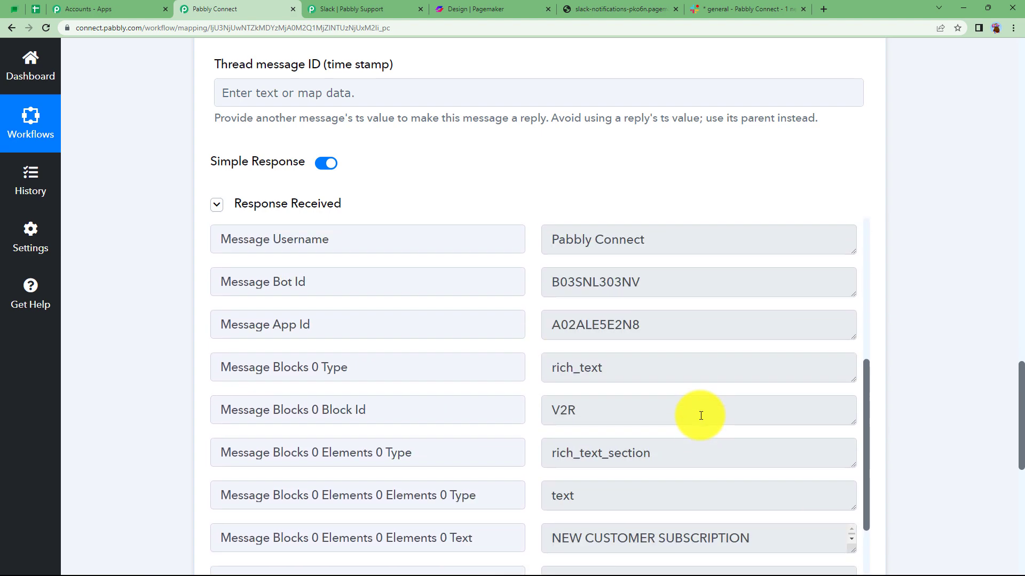
pyautogui.scroll(2, 701, 415)
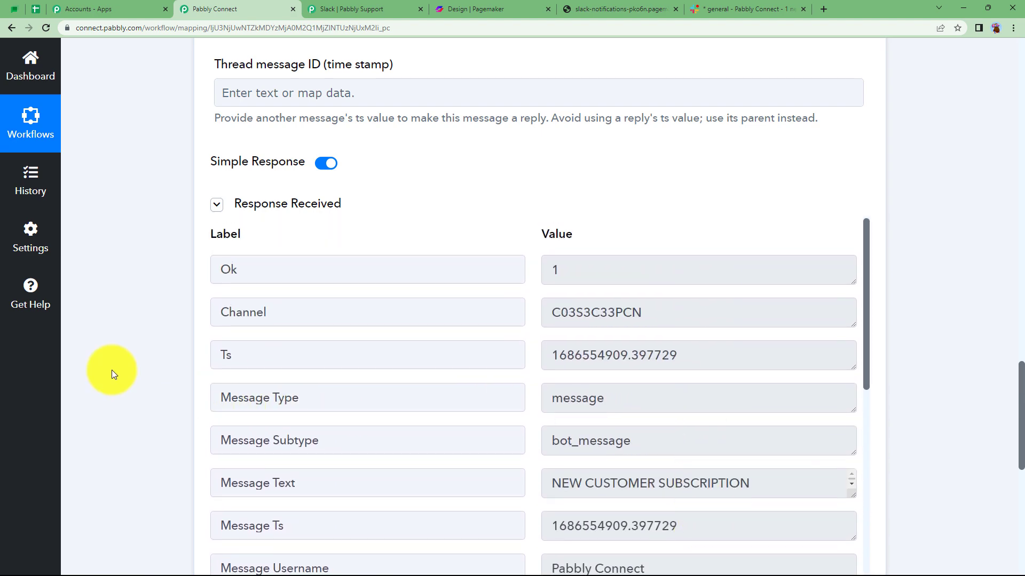
# Collapse the Slack action step and check the test notification in Slack's general channel.
pyautogui.scroll(5, 111, 370)
pyautogui.scroll(15, 111, 370)
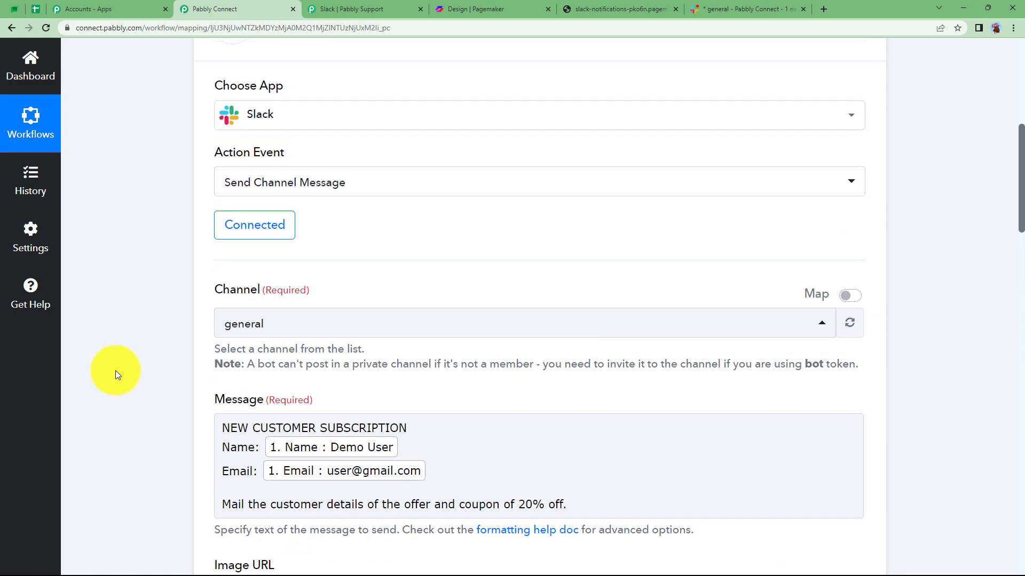
pyautogui.click(403, 176)
pyautogui.scroll(5, 187, 300)
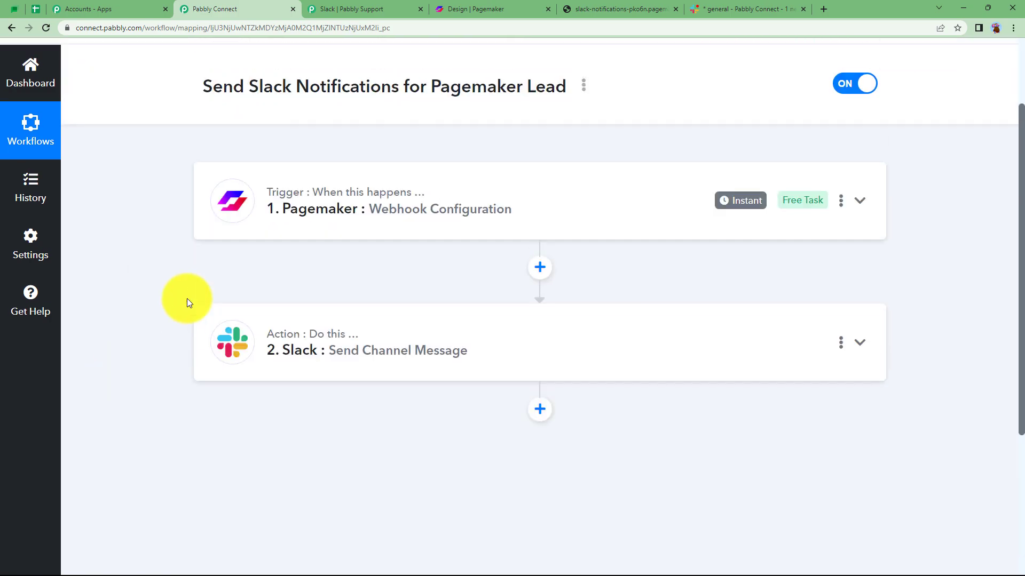
pyautogui.click(710, 8)
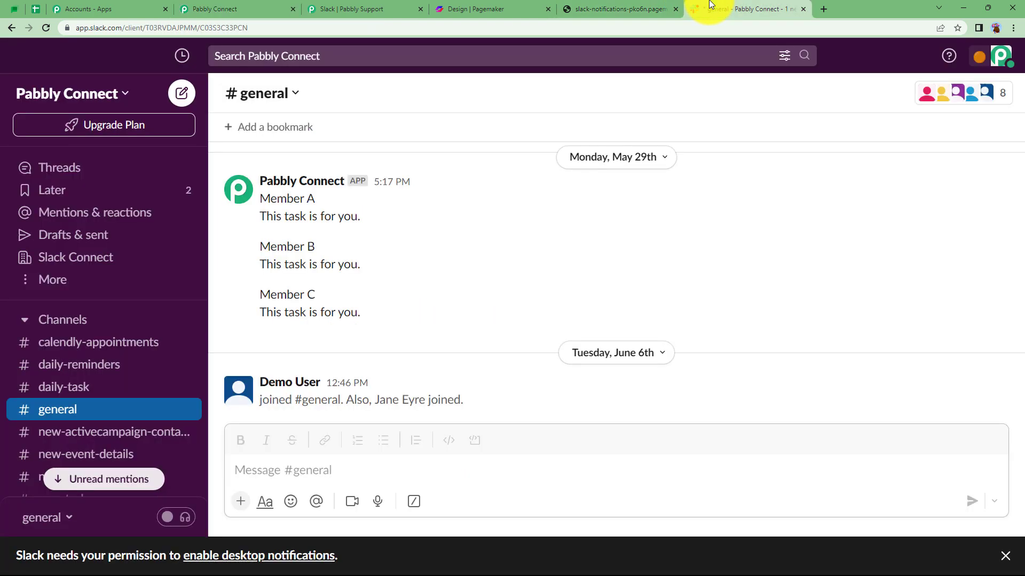
pyautogui.moveTo(263, 333); pyautogui.dragTo(613, 395)
pyautogui.click(613, 395)
# Compare the landing page form and the Slack action's message in Pabbly Connect with the notification in Slack's general channel.
pyautogui.click(604, 6)
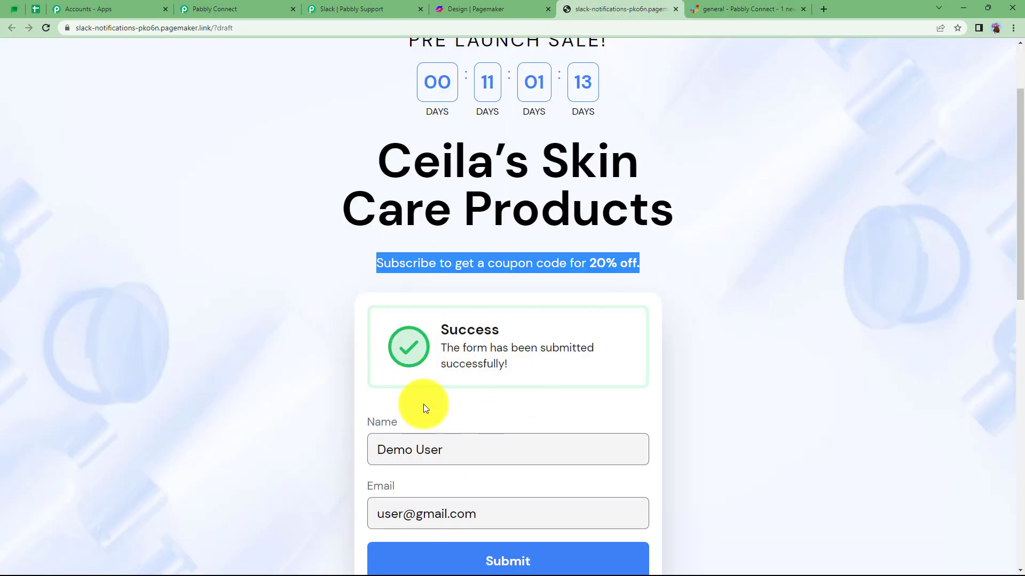
pyautogui.click(316, 342)
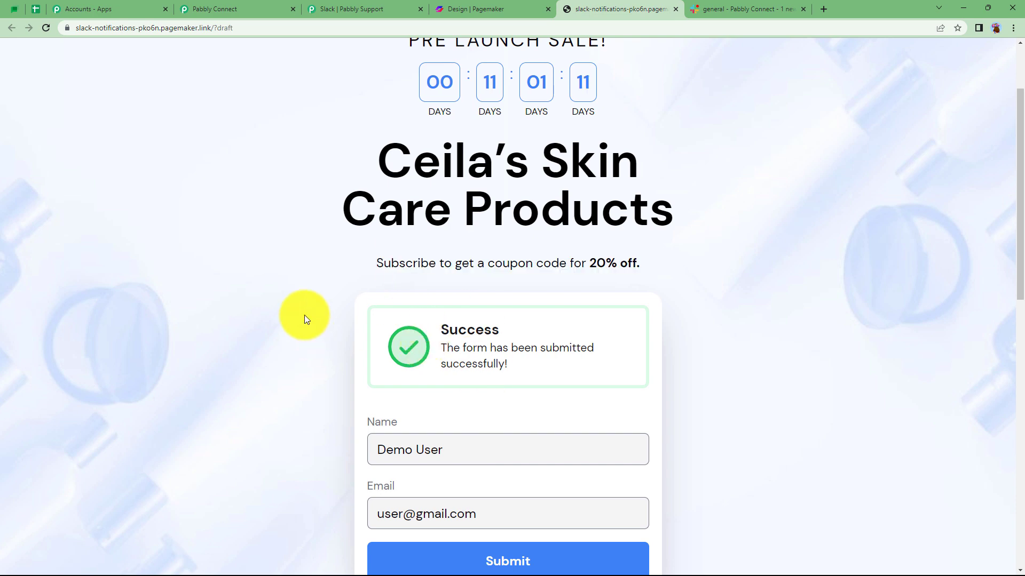
pyautogui.click(241, 6)
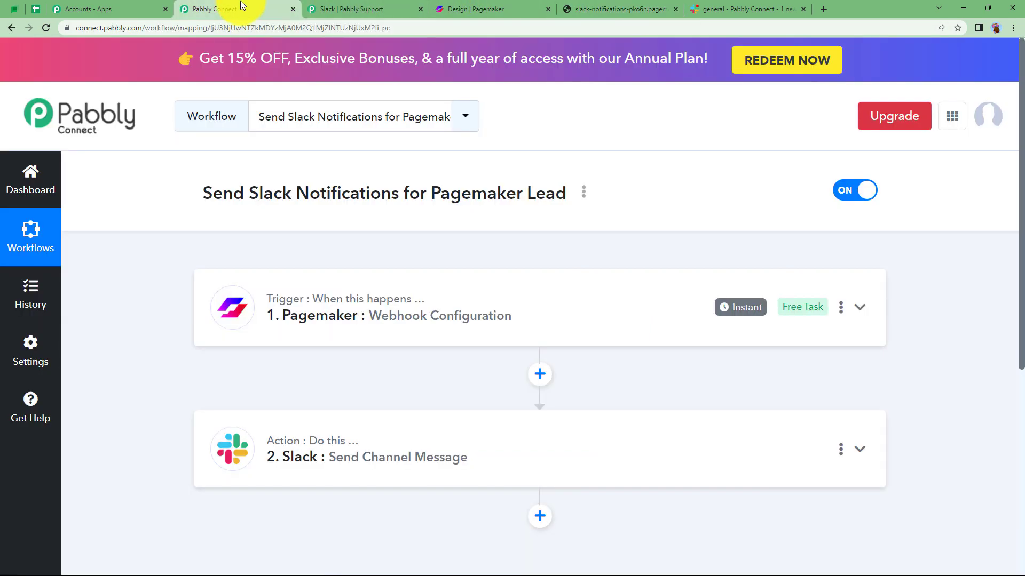
pyautogui.click(322, 466)
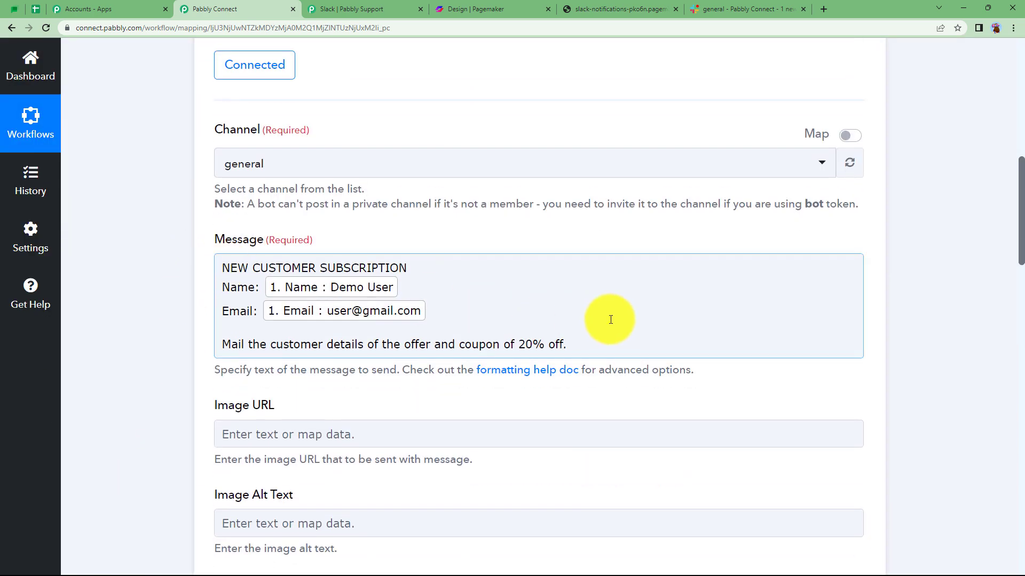
pyautogui.click(732, 8)
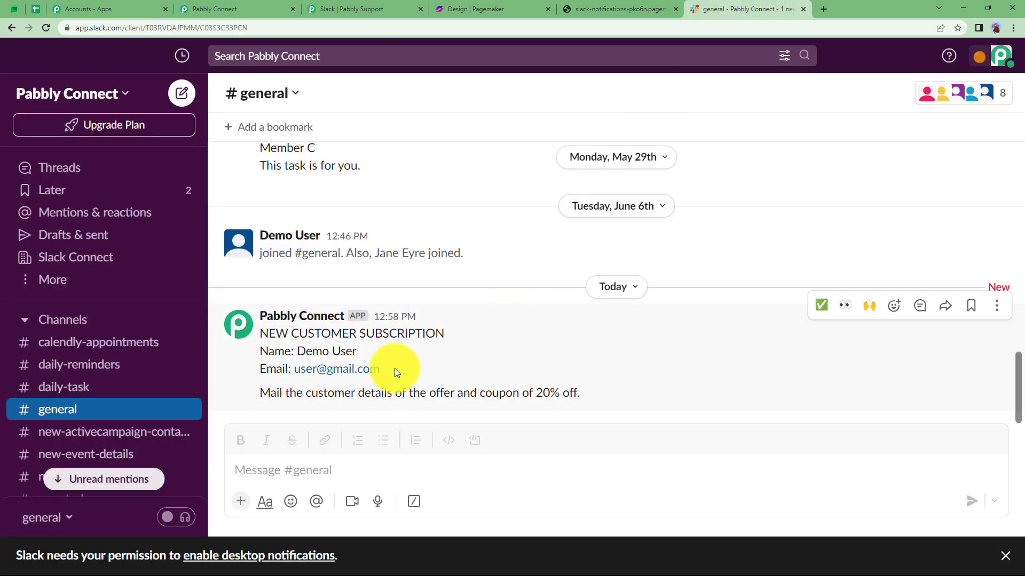
pyautogui.click(155, 9)
pyautogui.click(222, 9)
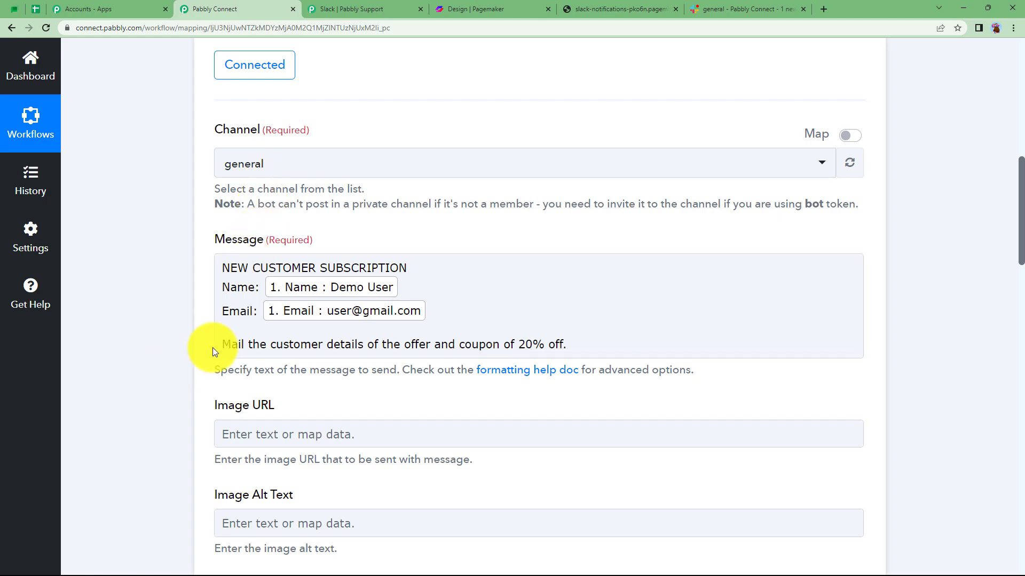
pyautogui.scroll(5, 187, 335)
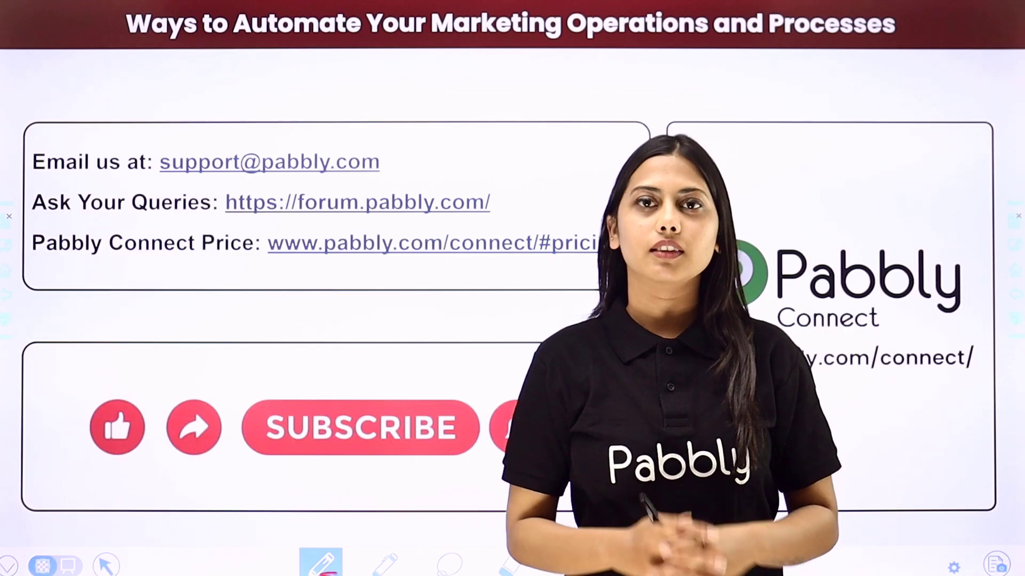